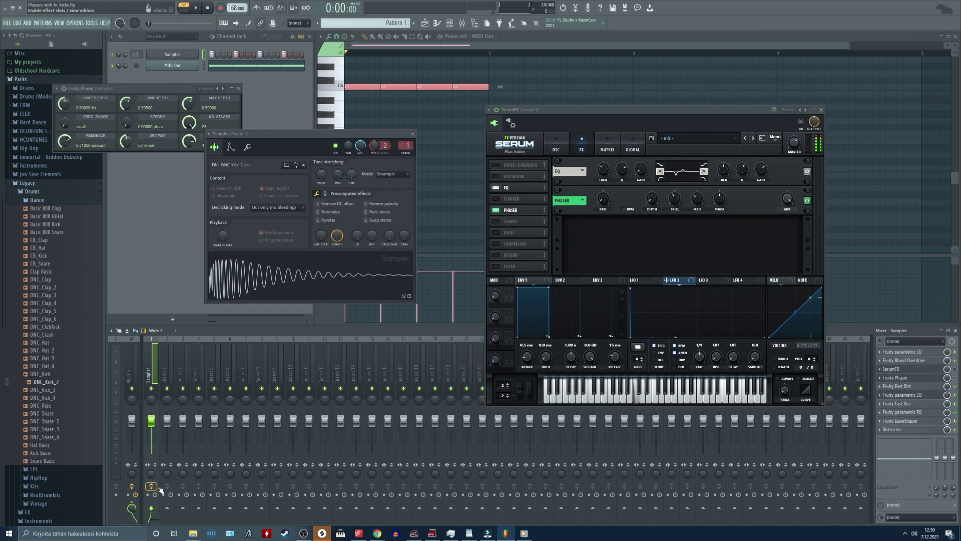
Close the Fruity Phaser, Sampler and SerumFX windows.
{"action": "left_click", "coordinate": [239, 88]}
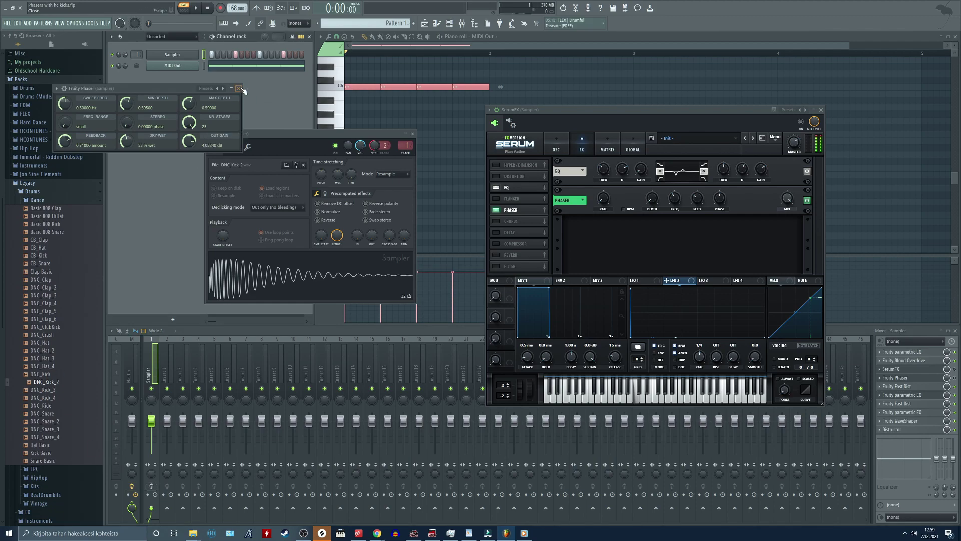
{"action": "left_click", "coordinate": [412, 133]}
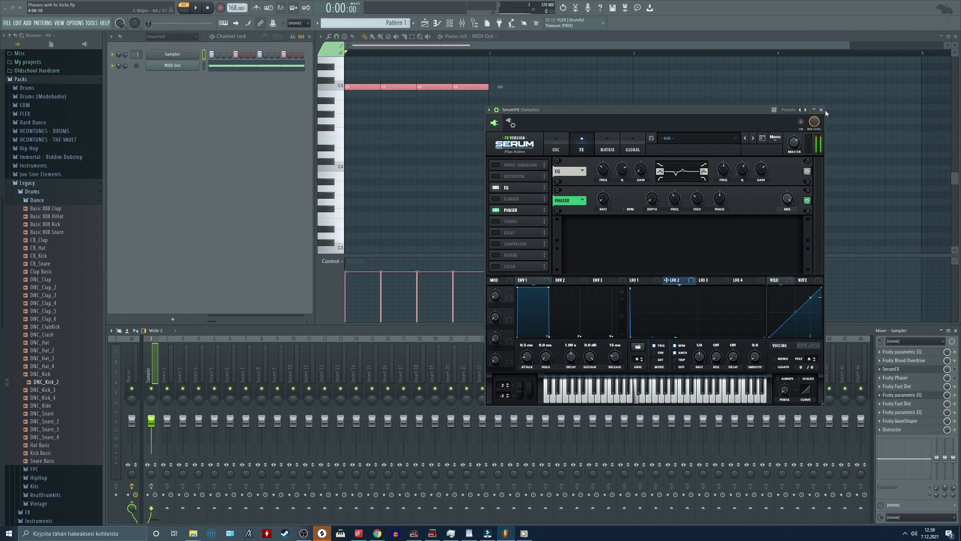
{"action": "left_click", "coordinate": [822, 110]}
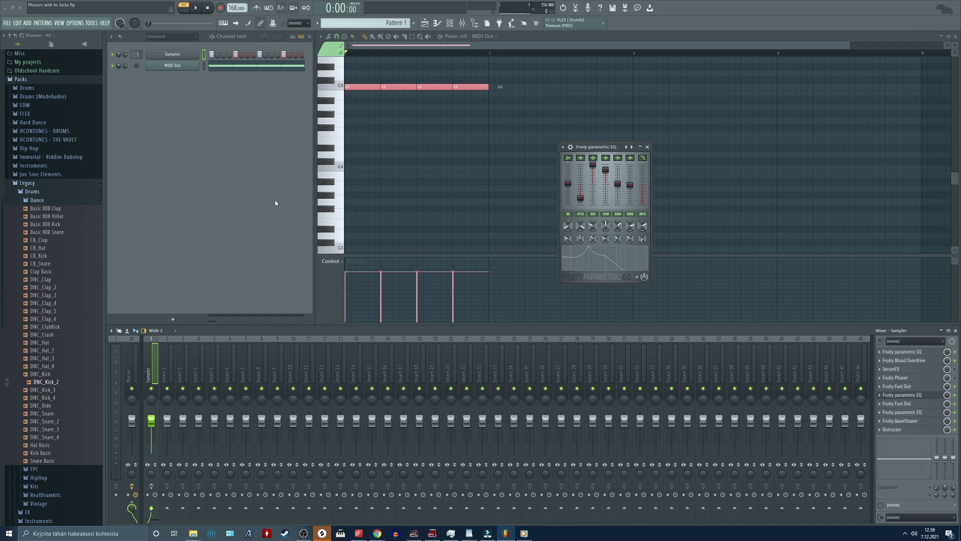
Play the kick in Pattern 1 twice to hear how it sounds.
{"action": "key", "text": "space"}
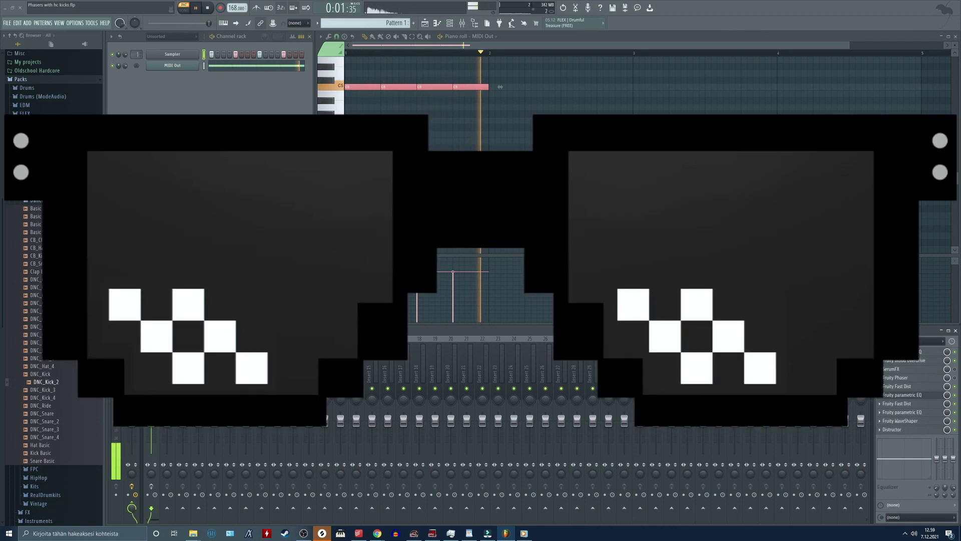
{"action": "key", "text": "space"}
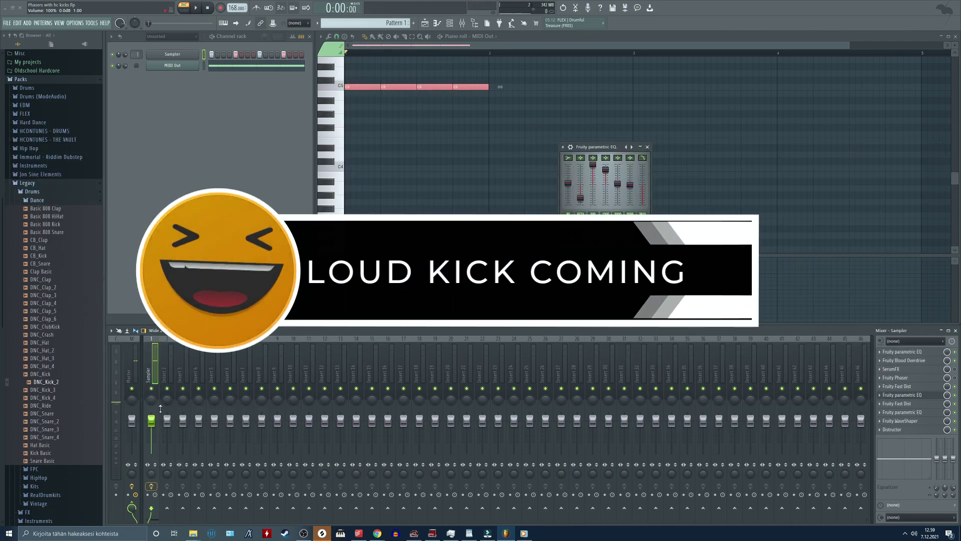
{"action": "key", "text": "space"}
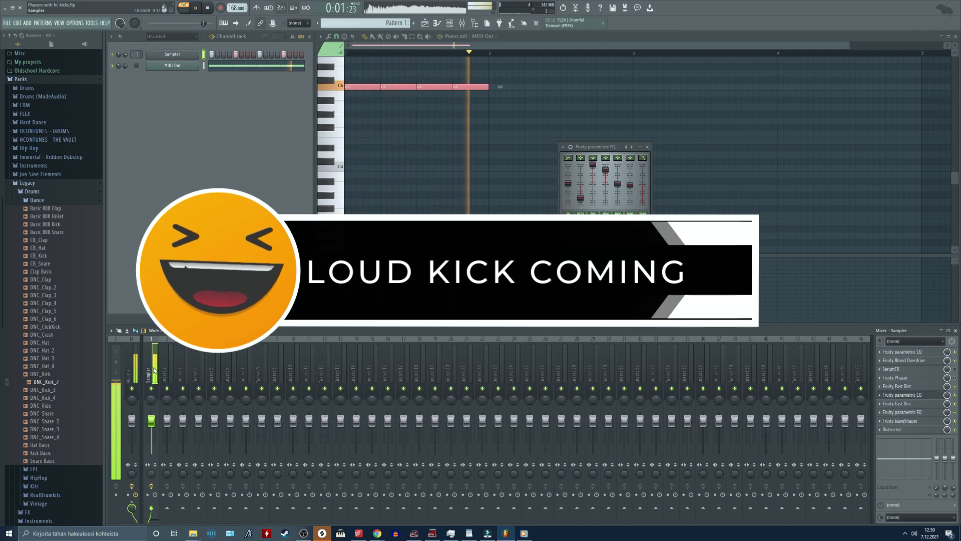
{"action": "key", "text": "space"}
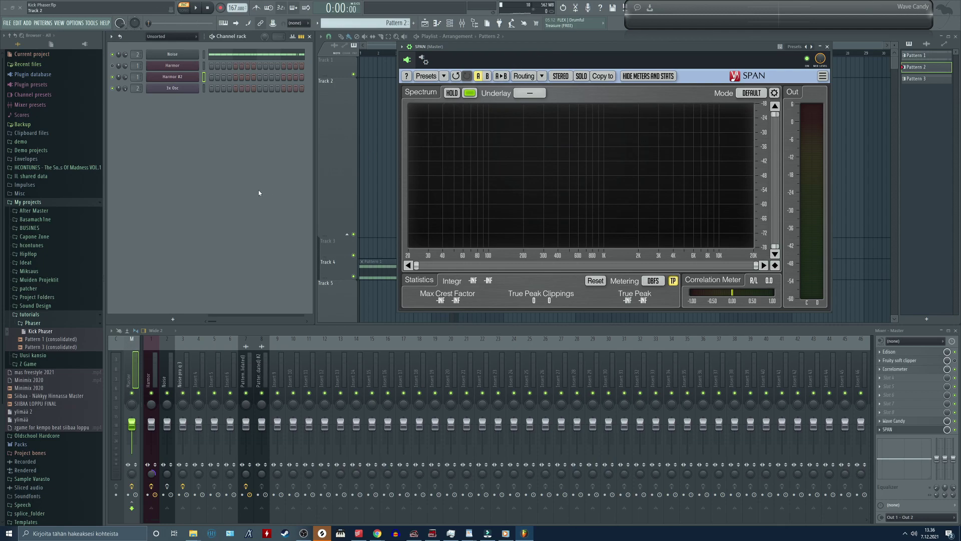
Play the Noise channel in Pattern 2 and enable the effects on its mixer track.
{"action": "left_click", "coordinate": [186, 56]}
{"action": "left_click", "coordinate": [188, 58]}
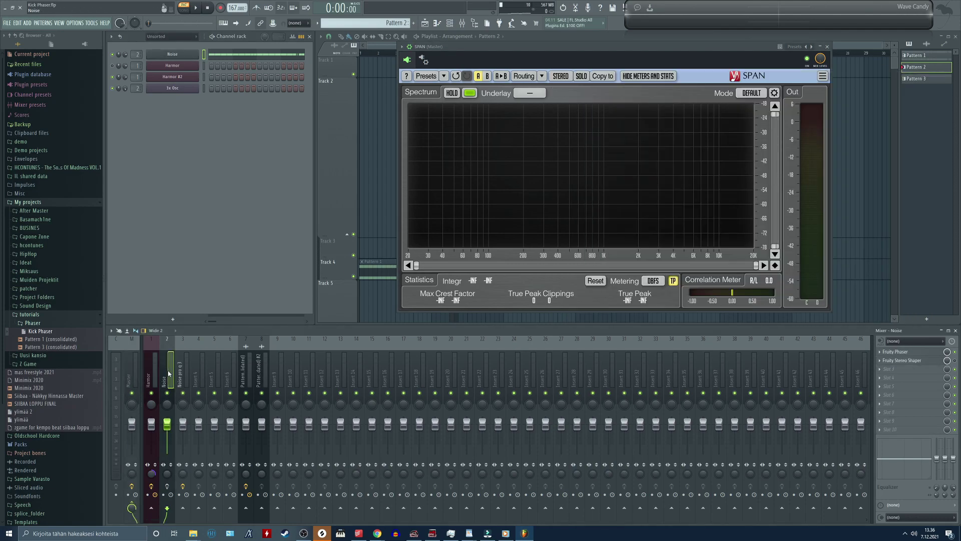
{"action": "key", "text": "space"}
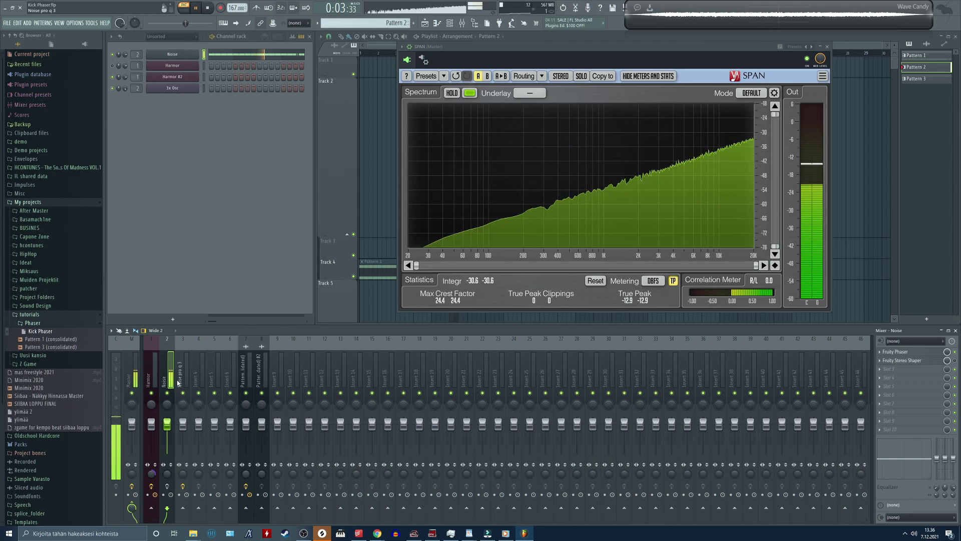
{"action": "left_click", "coordinate": [167, 486]}
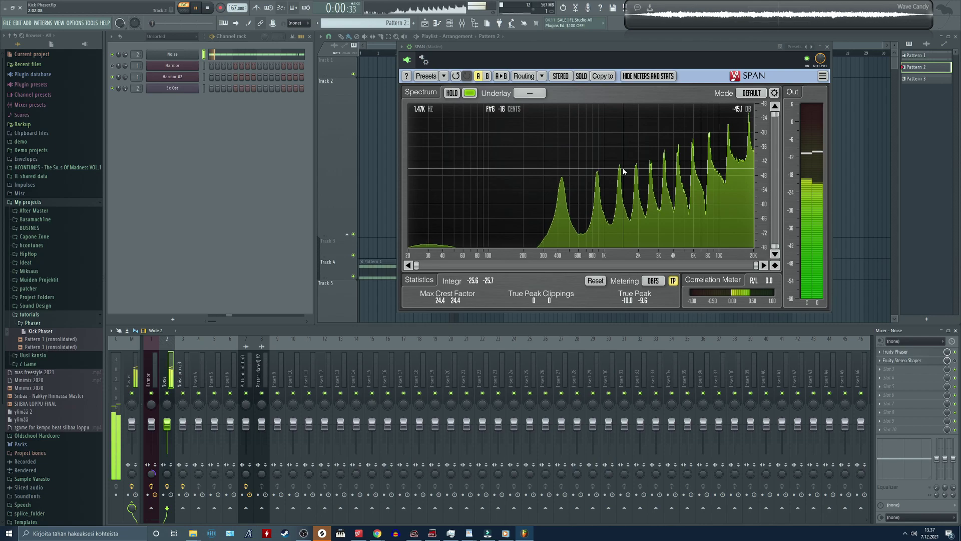
Open the Noise track's Fruity Phaser and sweep its minimum depth during playback, ending at 0.65100.
{"action": "left_click", "coordinate": [895, 352]}
{"action": "left_click_drag", "start_coordinate": [541, 181], "coordinate": [274, 174]}
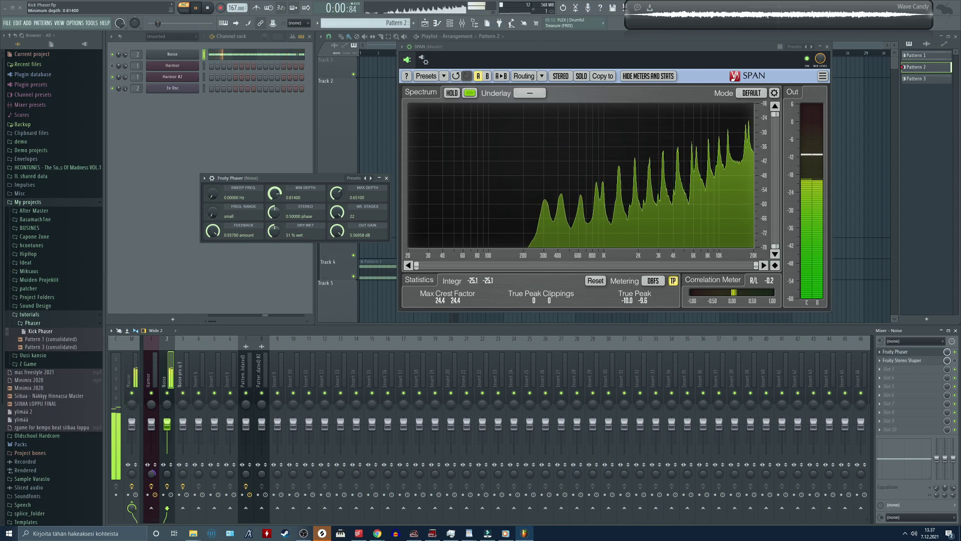
{"action": "left_click_drag", "start_coordinate": [212, 194], "coordinate": [212, 189]}
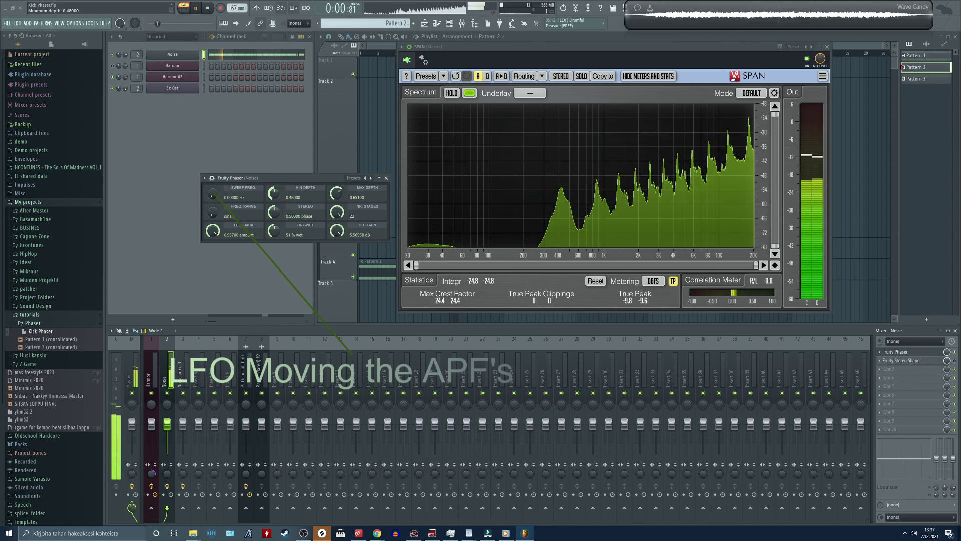
{"action": "left_click_drag", "start_coordinate": [274, 193], "coordinate": [274, 213]}
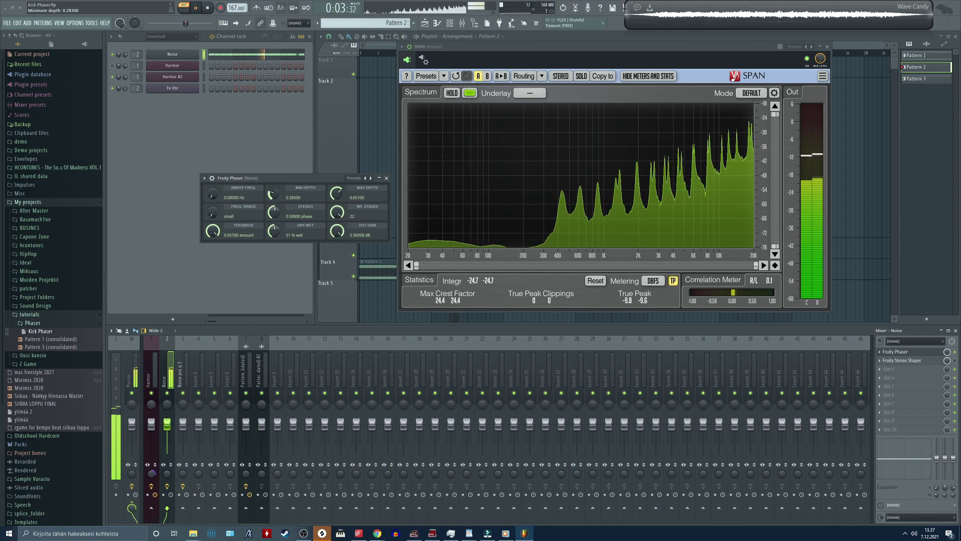
{"action": "key", "text": "space"}
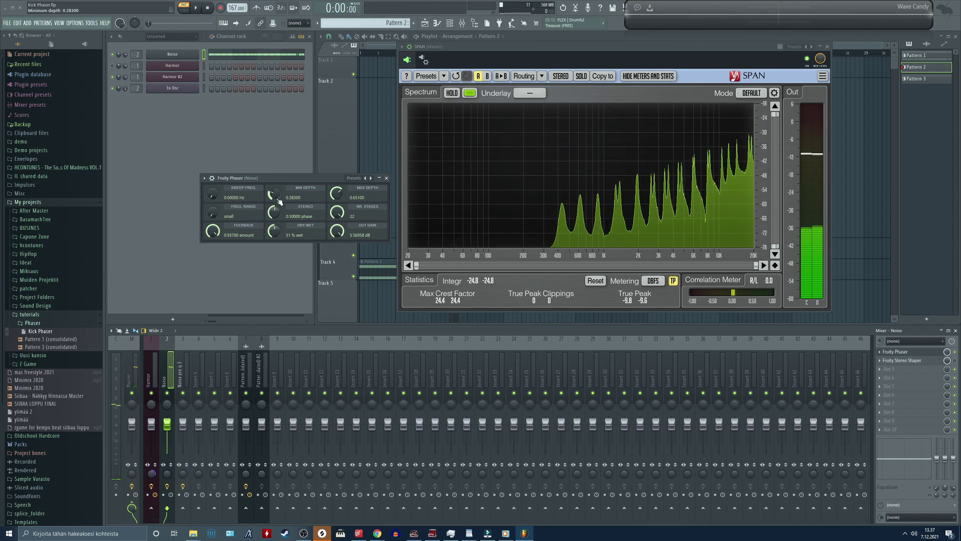
{"action": "key", "text": "space"}
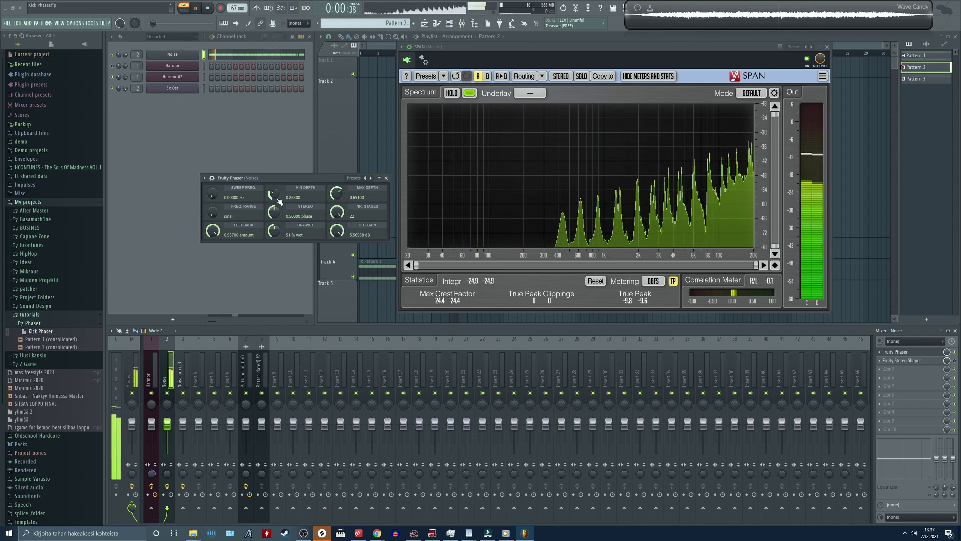
{"action": "left_click_drag", "start_coordinate": [279, 201], "coordinate": [279, 145]}
{"action": "key", "text": "space"}
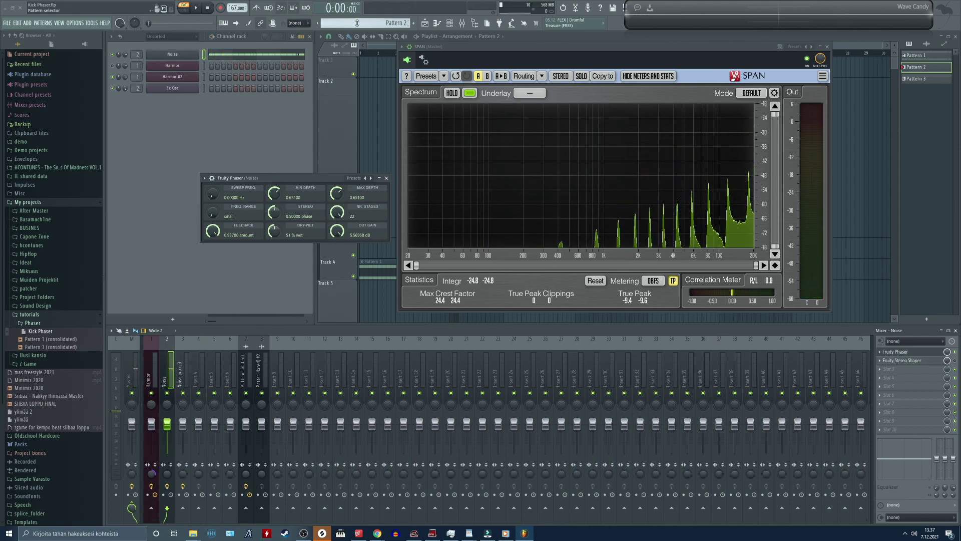
Switch to Pattern 1 and play the Harmor #2 kick through mixer track 1, without the phaser.
{"action": "scroll", "coordinate": [360, 25], "scroll_direction": "up", "scroll_amount": 1}
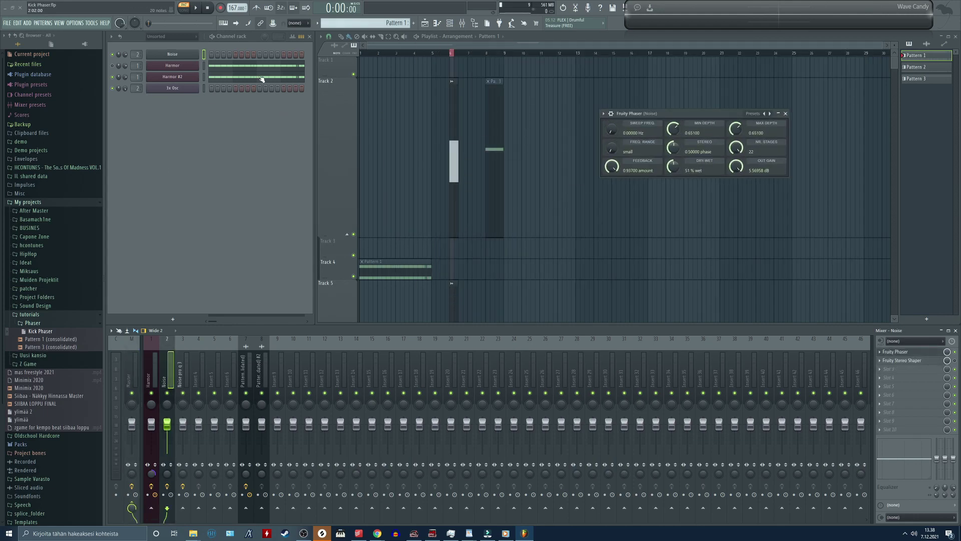
{"action": "left_click", "coordinate": [190, 76]}
{"action": "left_click_drag", "start_coordinate": [279, 208], "coordinate": [409, 112]}
{"action": "key", "text": "space"}
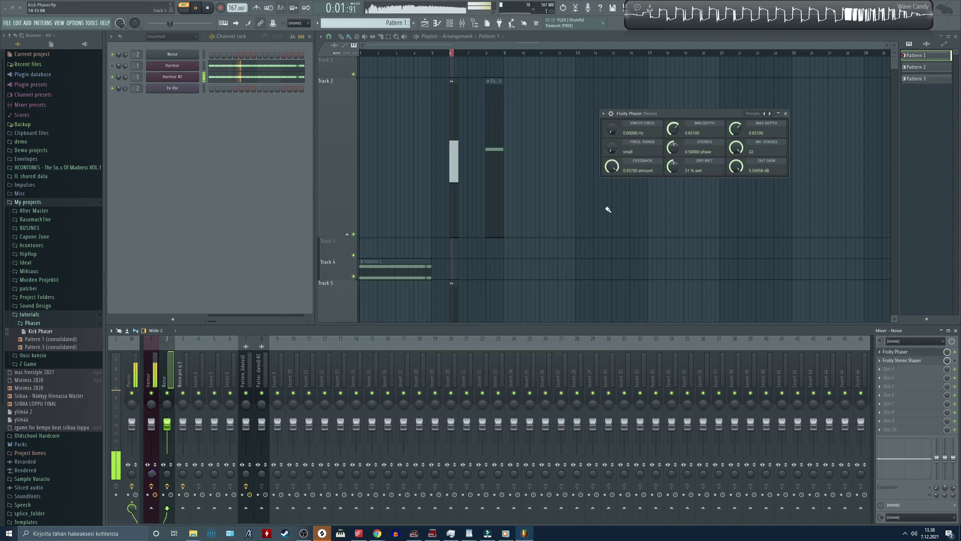
{"action": "key", "text": "space"}
Audition the Harmor #2 kick through mixer track 2 with the Fruity Phaser applied.
{"action": "left_click_drag", "start_coordinate": [656, 113], "coordinate": [528, 136]}
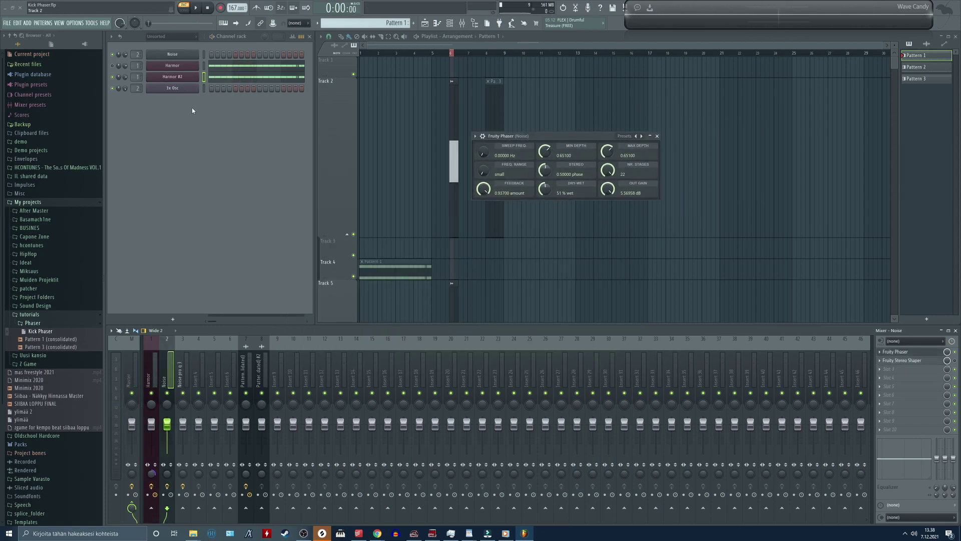
{"action": "key", "text": "space"}
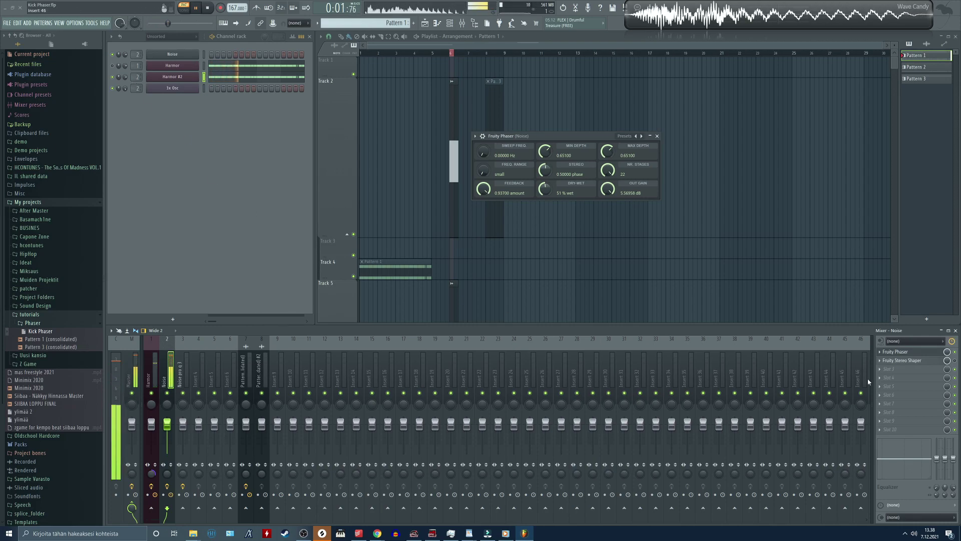
{"action": "key", "text": "space"}
Route Harmor #2 to mixer track 3, Noise pro q 3, and play the kick.
{"action": "left_click", "coordinate": [183, 387]}
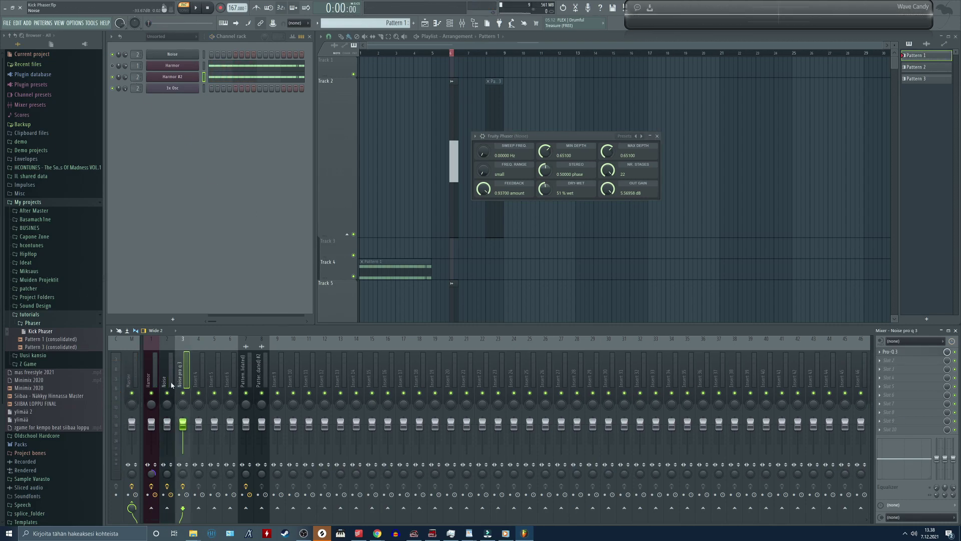
{"action": "left_click", "coordinate": [172, 384]}
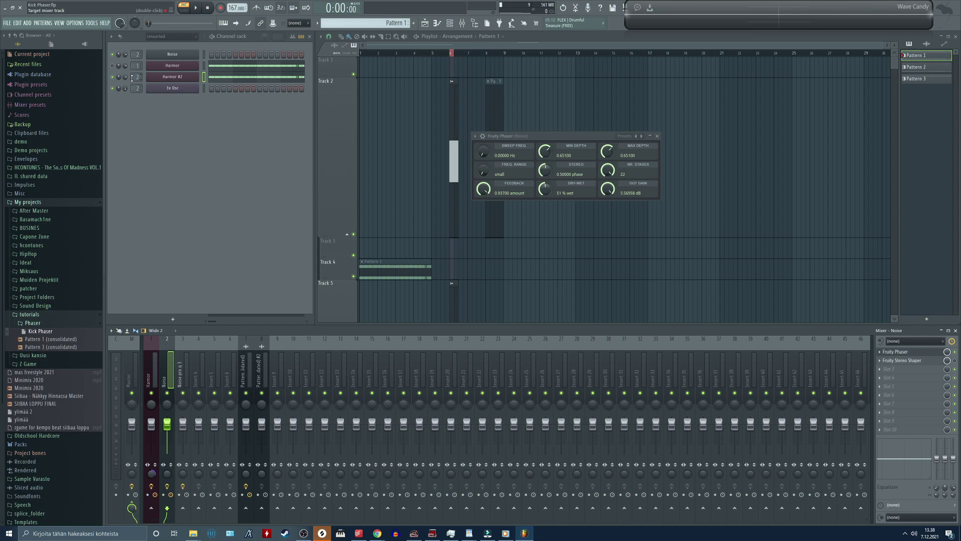
{"action": "scroll", "coordinate": [131, 77], "scroll_direction": "up", "scroll_amount": 1}
{"action": "key", "text": "space"}
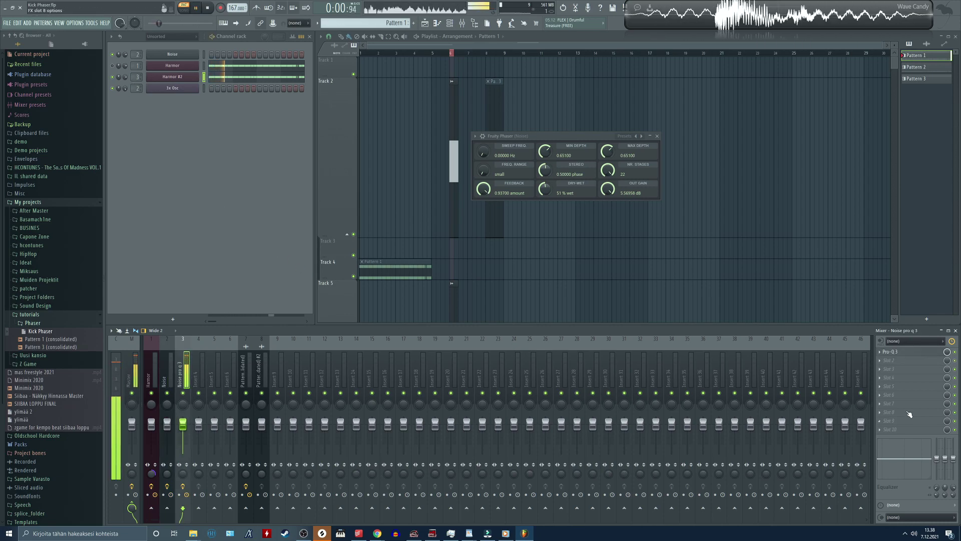
Open Pro-Q 3 on the Noise pro q 3 track and arrange its window and the Fruity Phaser for comparison.
{"action": "left_click", "coordinate": [894, 351]}
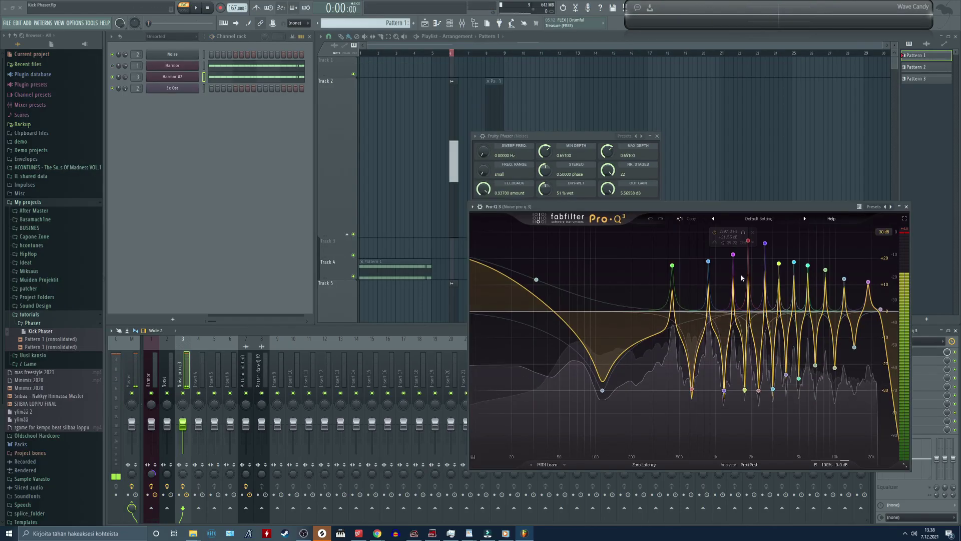
{"action": "left_click_drag", "start_coordinate": [506, 136], "coordinate": [245, 151]}
{"action": "left_click_drag", "start_coordinate": [626, 206], "coordinate": [649, 51]}
{"action": "left_click_drag", "start_coordinate": [328, 150], "coordinate": [384, 138]}
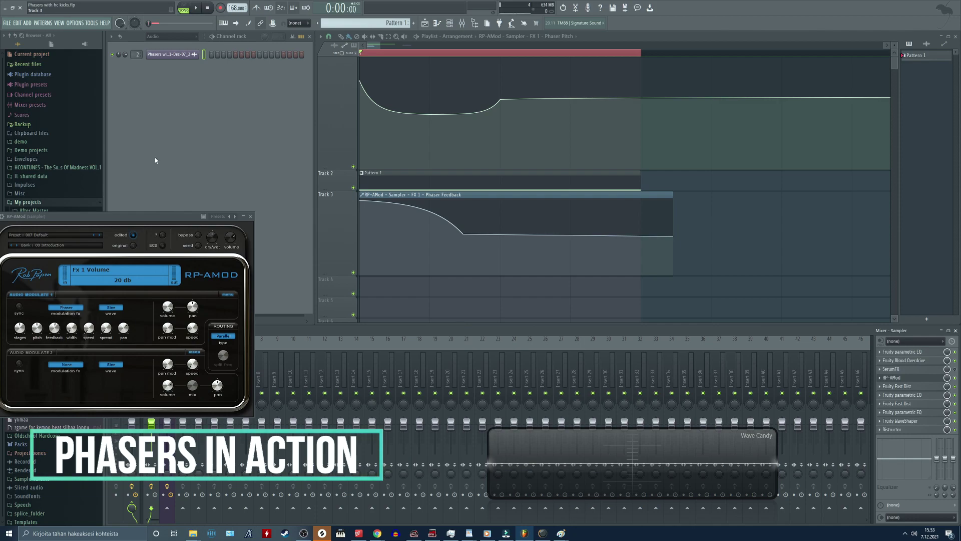
Delete the initialized RP-AMod Phaser Feedback and Phaser Pitch control events from the current project.
{"action": "left_click_drag", "start_coordinate": [130, 220], "coordinate": [222, 256]}
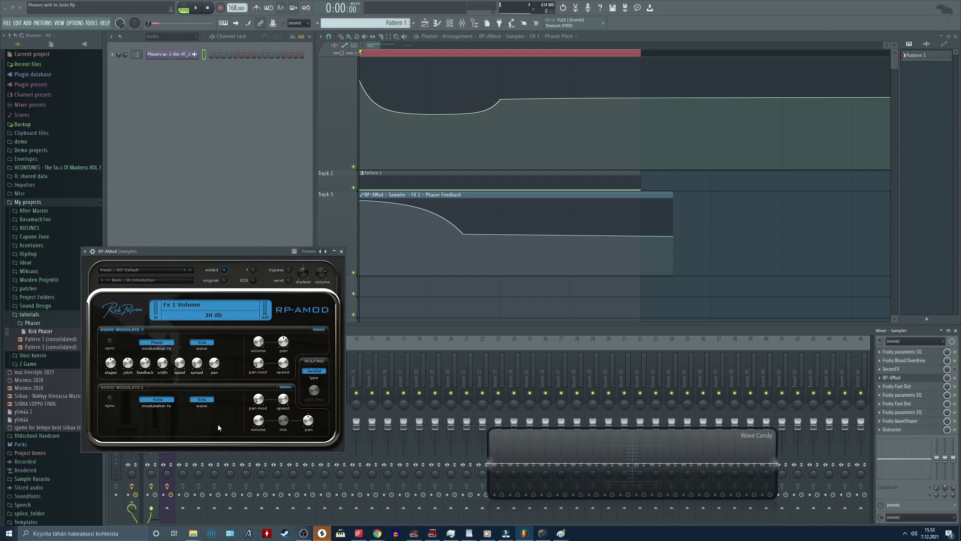
{"action": "left_click_drag", "start_coordinate": [243, 254], "coordinate": [203, 171]}
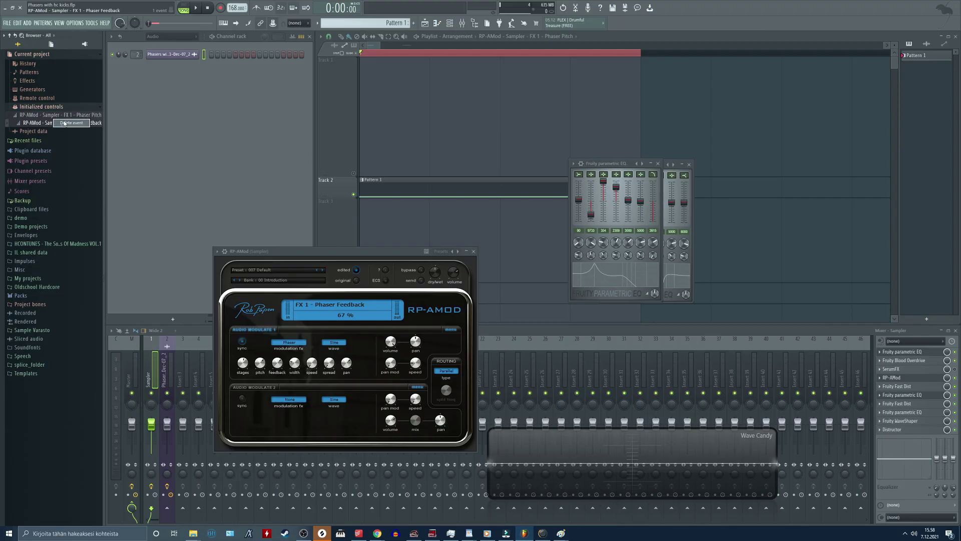
{"action": "left_click", "coordinate": [64, 123]}
{"action": "left_click", "coordinate": [85, 115]}
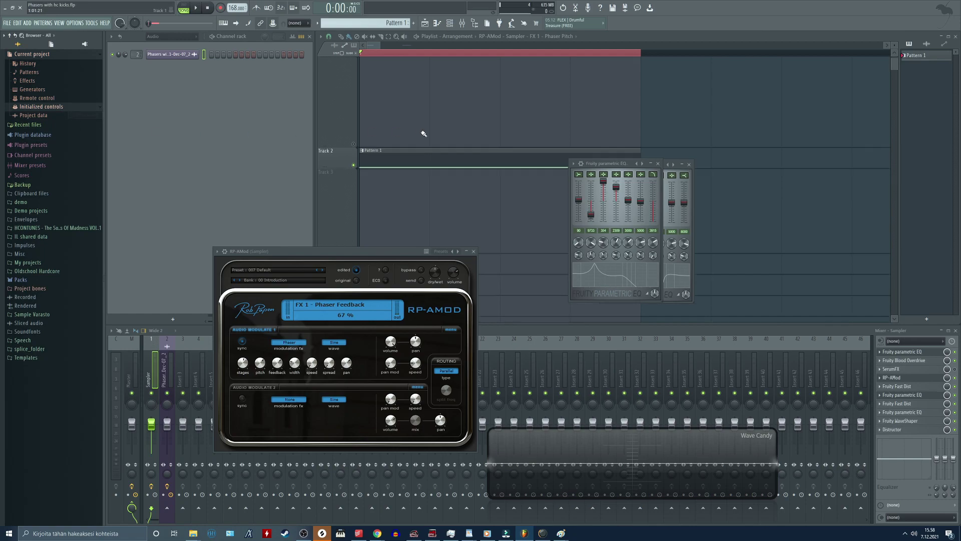
Start playback and create an automation clip for the band 3 level of the Fruity parametric EQ.
{"action": "key", "text": "space"}
{"action": "left_click_drag", "start_coordinate": [277, 364], "coordinate": [208, 337]}
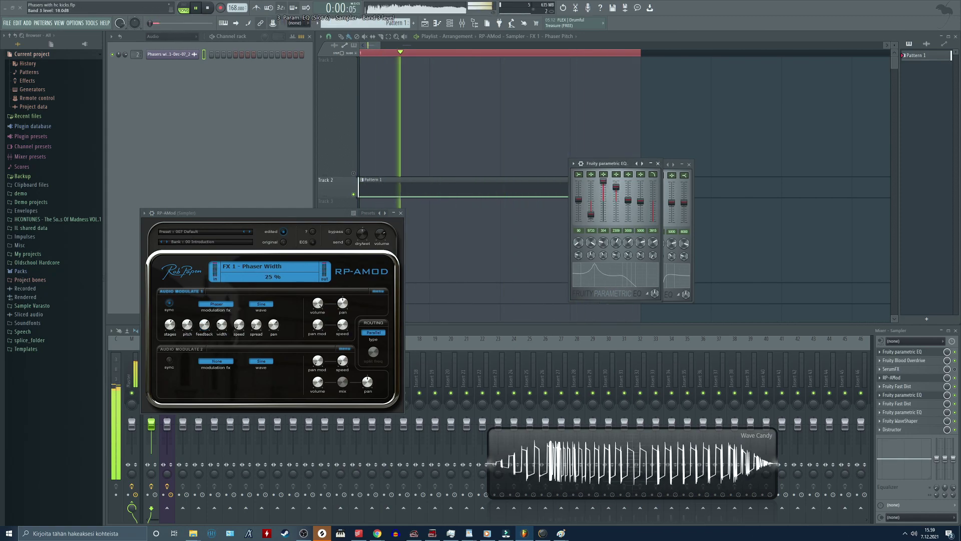
{"action": "right_click", "coordinate": [603, 182]}
{"action": "left_click", "coordinate": [626, 236]}
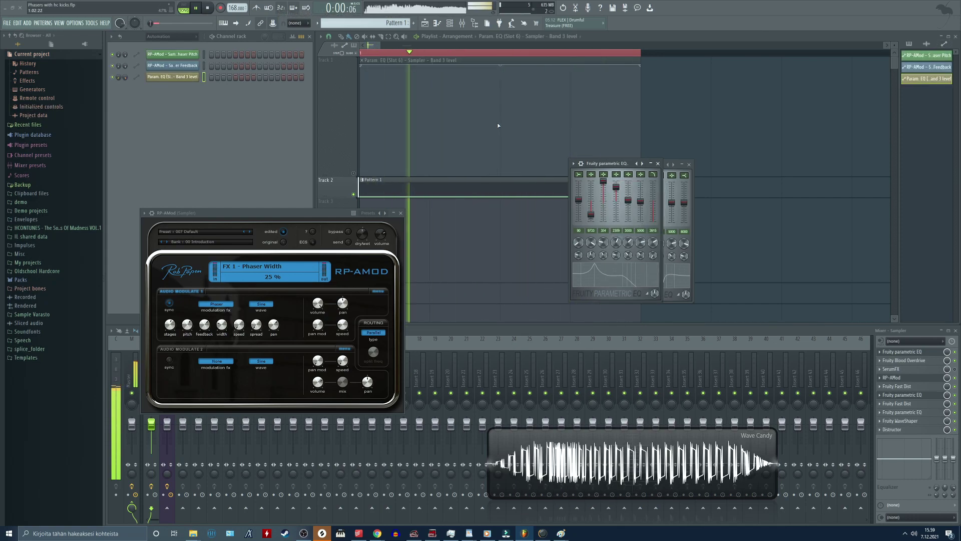
Shape the Band 3 level automation with maximum level at both ends and a curved dip at the clip's midpoint.
{"action": "left_click_drag", "start_coordinate": [359, 175], "coordinate": [360, 64]}
{"action": "left_click_drag", "start_coordinate": [641, 64], "coordinate": [642, 130]}
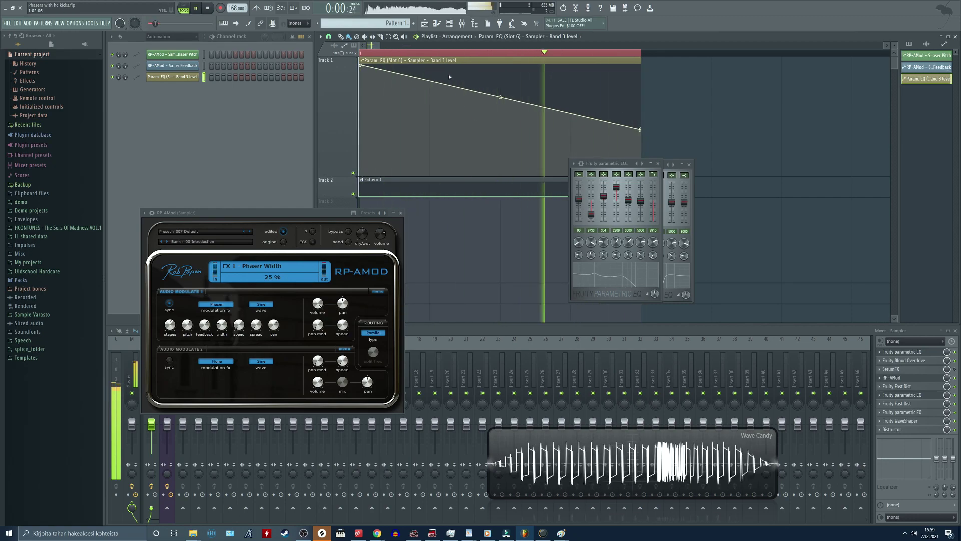
{"action": "right_click", "coordinate": [430, 70]}
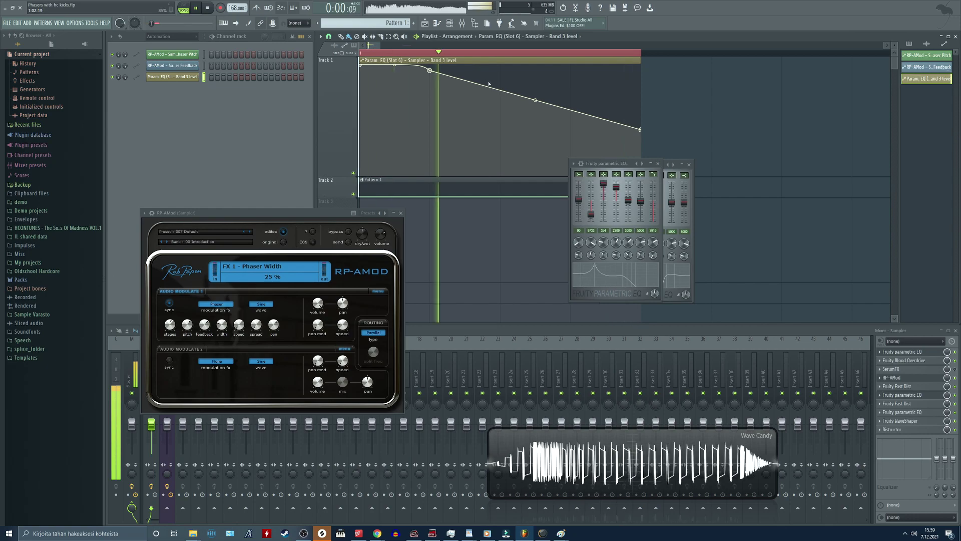
{"action": "mouse_move", "coordinate": [535, 100]}
{"action": "left_mouse_down"}
{"action": "mouse_move", "coordinate": [535, 72]}
{"action": "mouse_move", "coordinate": [536, 87]}
{"action": "left_mouse_up"}
{"action": "right_click", "coordinate": [500, 95]}
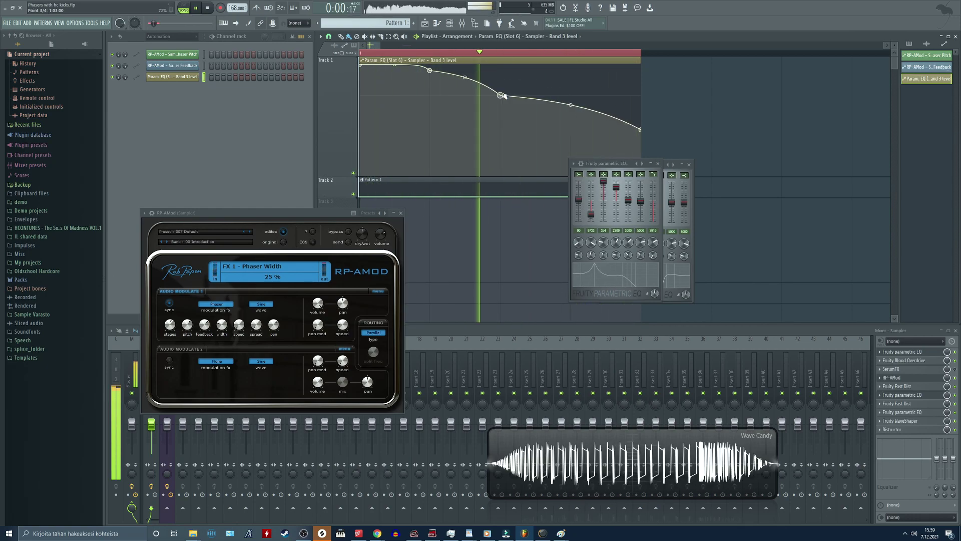
{"action": "left_click_drag", "start_coordinate": [640, 130], "coordinate": [636, 60]}
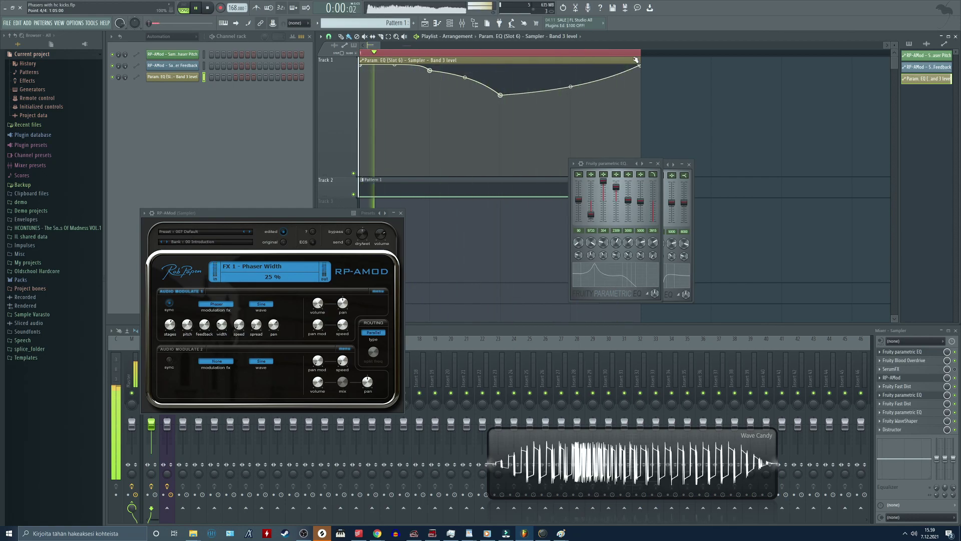
{"action": "left_click_drag", "start_coordinate": [571, 85], "coordinate": [571, 70]}
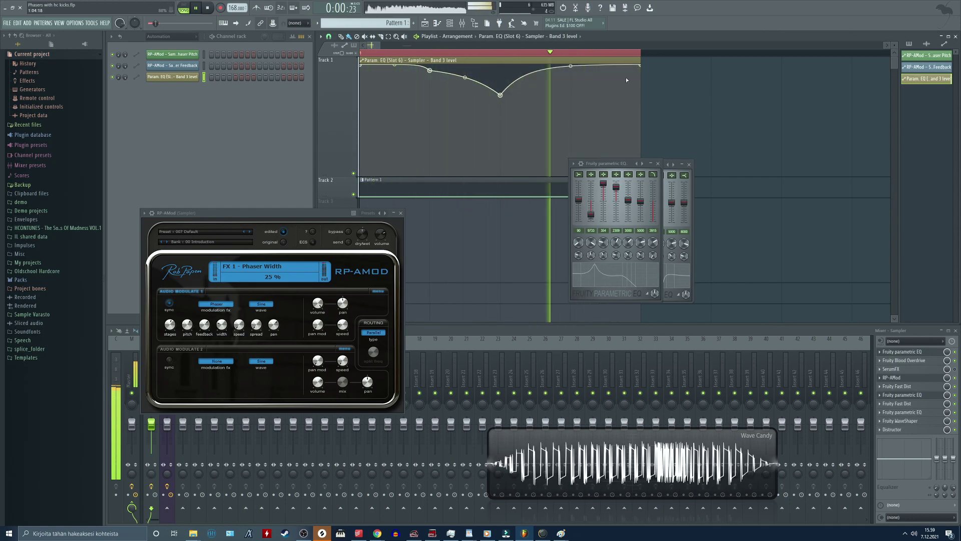
Reshape the Band 3 level automation with a lower start point, a deeper flat dip at the middle and maximum level at the end.
{"action": "left_click_drag", "start_coordinate": [640, 65], "coordinate": [642, 71]}
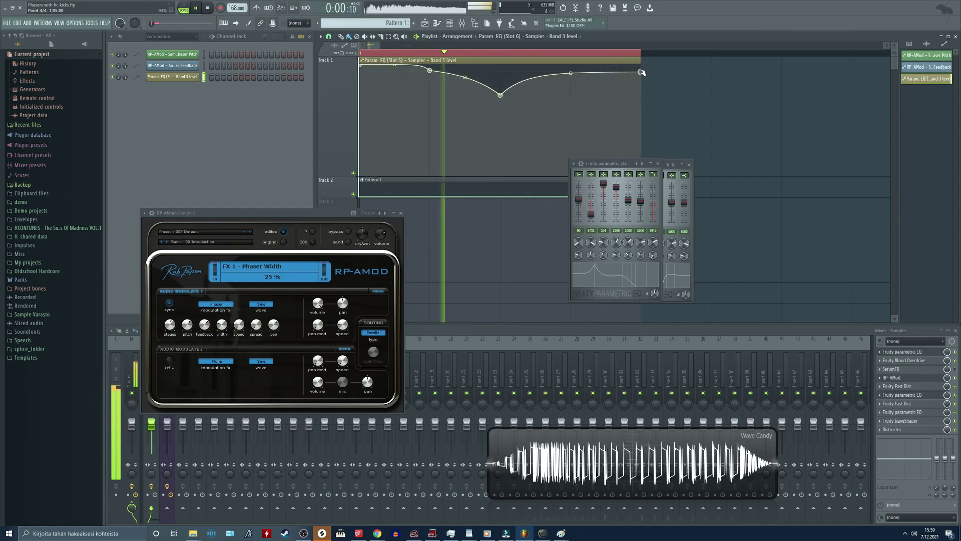
{"action": "left_click_drag", "start_coordinate": [465, 77], "coordinate": [500, 112]}
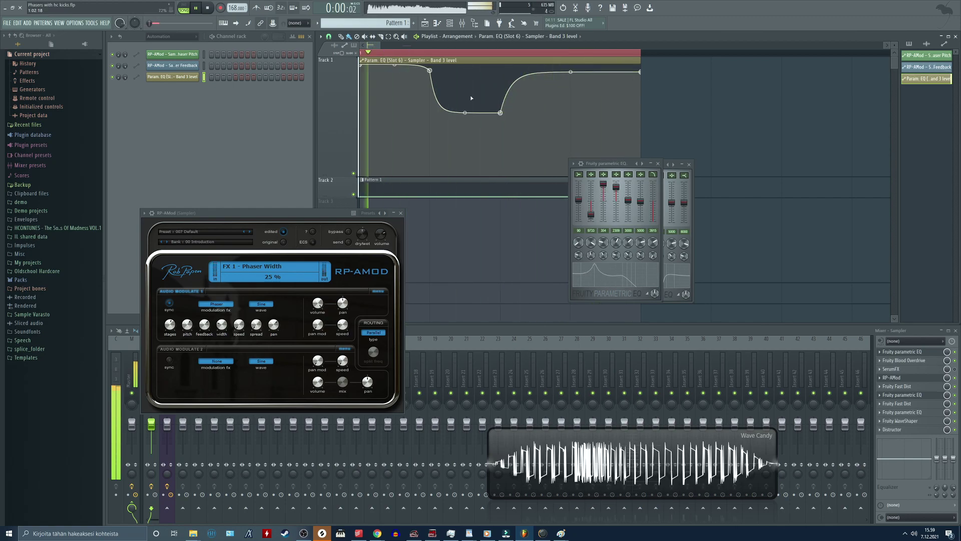
{"action": "left_click_drag", "start_coordinate": [641, 72], "coordinate": [643, 65]}
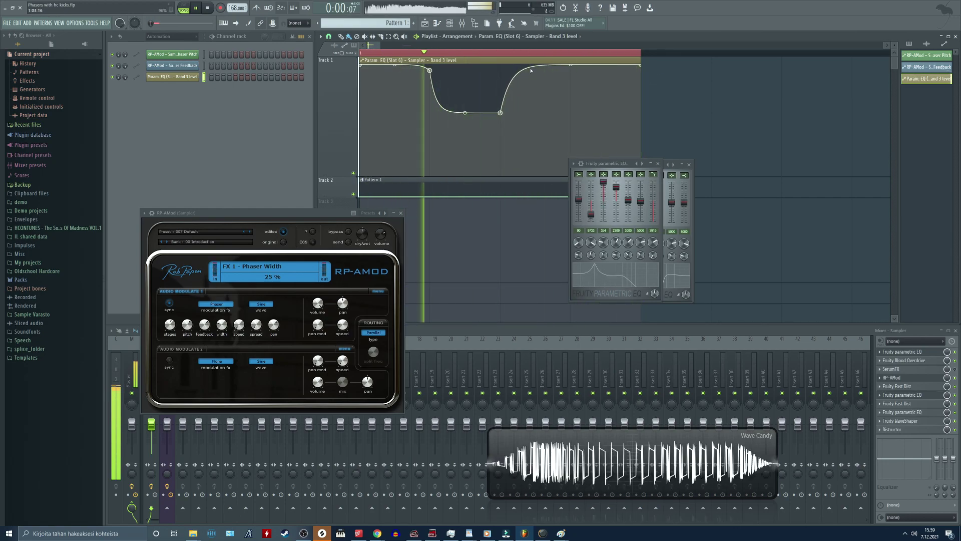
{"action": "left_click_drag", "start_coordinate": [361, 65], "coordinate": [359, 82]}
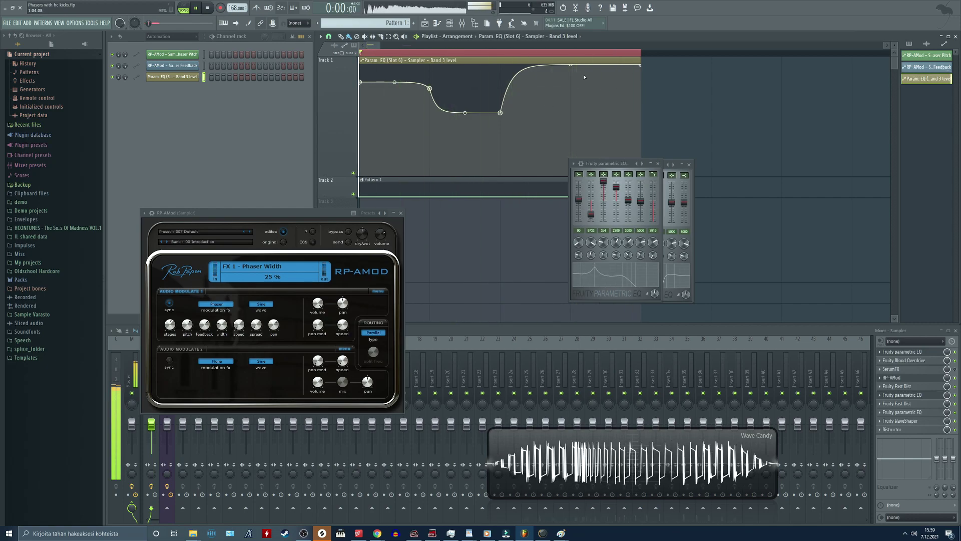
Sweep the band 3 frequency of the Slot 6 parametric EQ and adjust RP-AMod's FX 1 Phaser Pitch.
{"action": "left_click_drag", "start_coordinate": [604, 242], "coordinate": [603, 290]}
{"action": "left_click_drag", "start_coordinate": [603, 249], "coordinate": [604, 239]}
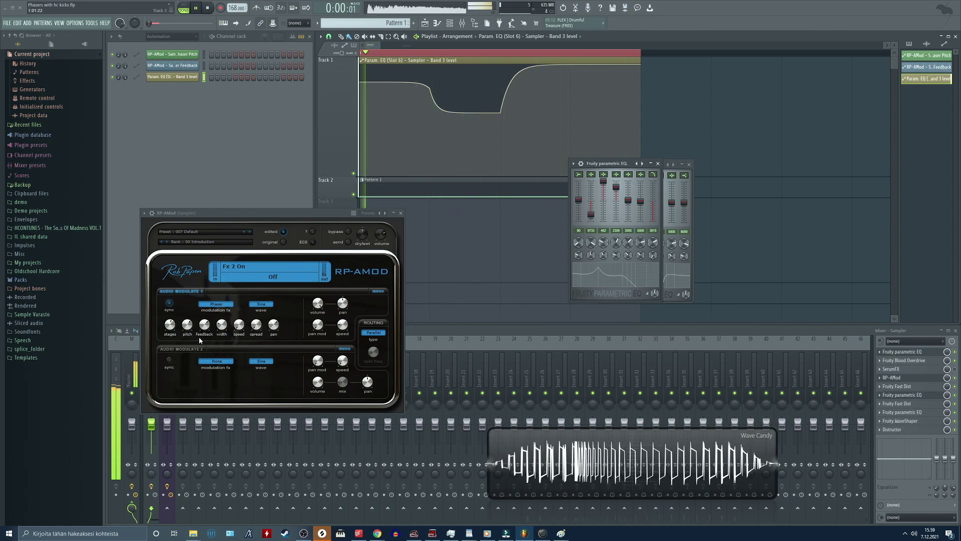
{"action": "left_click_drag", "start_coordinate": [188, 330], "coordinate": [192, 343]}
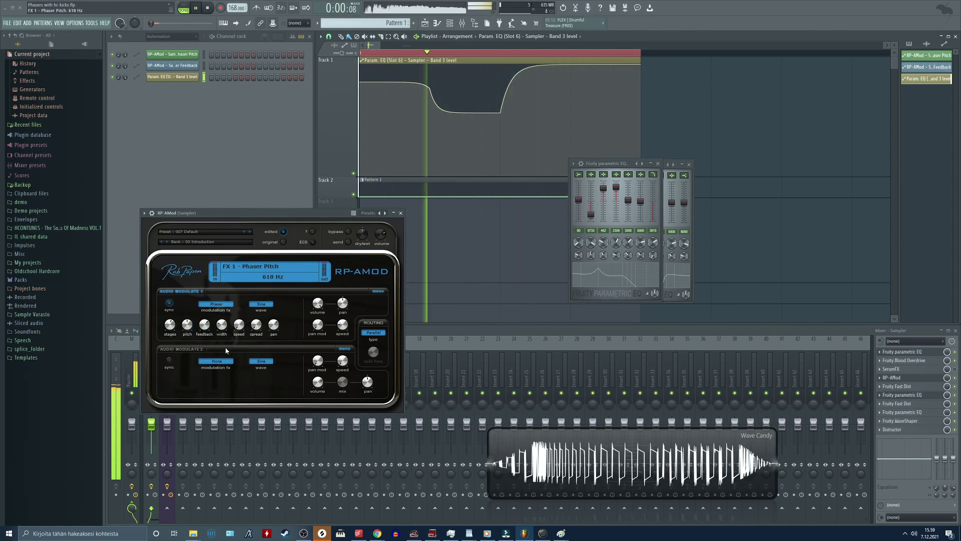
Lower band 5 to -18 dB in the last Fruity parametric EQ of the Sampler chain and check the second Fruity Fast Dist.
{"action": "left_click", "coordinate": [921, 413]}
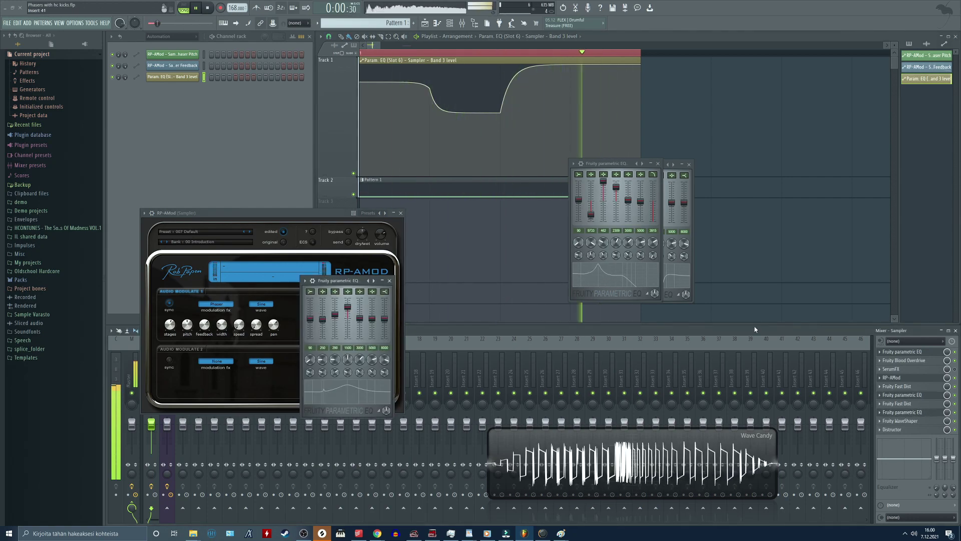
{"action": "left_click_drag", "start_coordinate": [360, 319], "coordinate": [360, 338]}
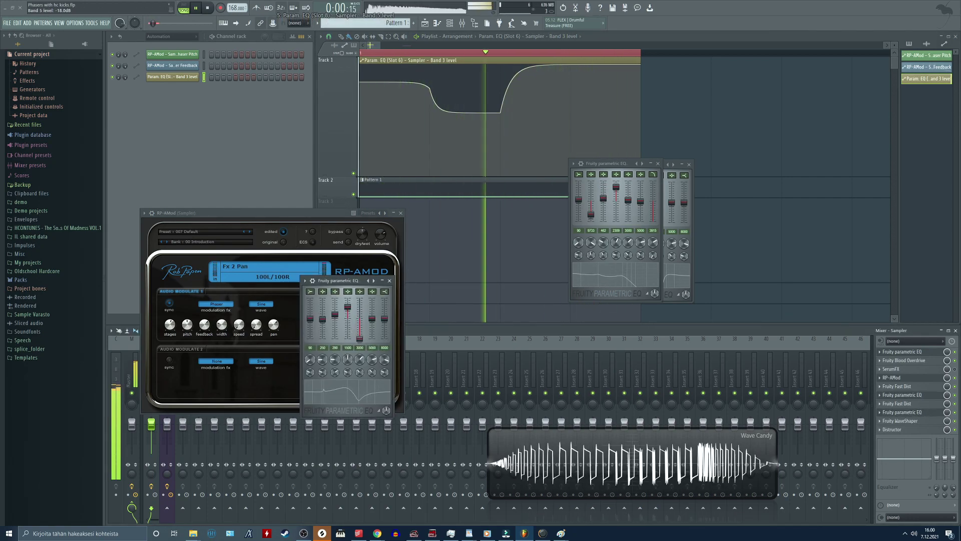
{"action": "left_click", "coordinate": [916, 404]}
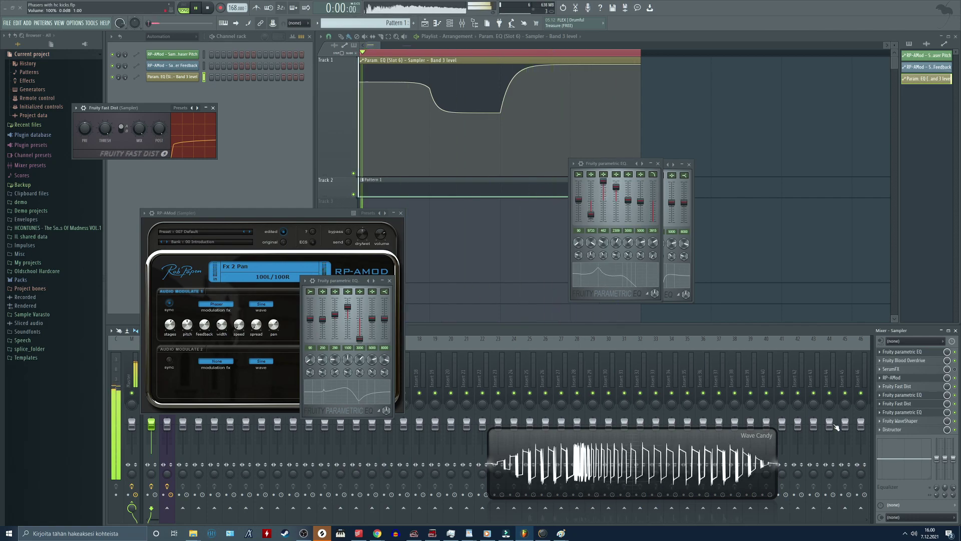
{"action": "left_click", "coordinate": [917, 404]}
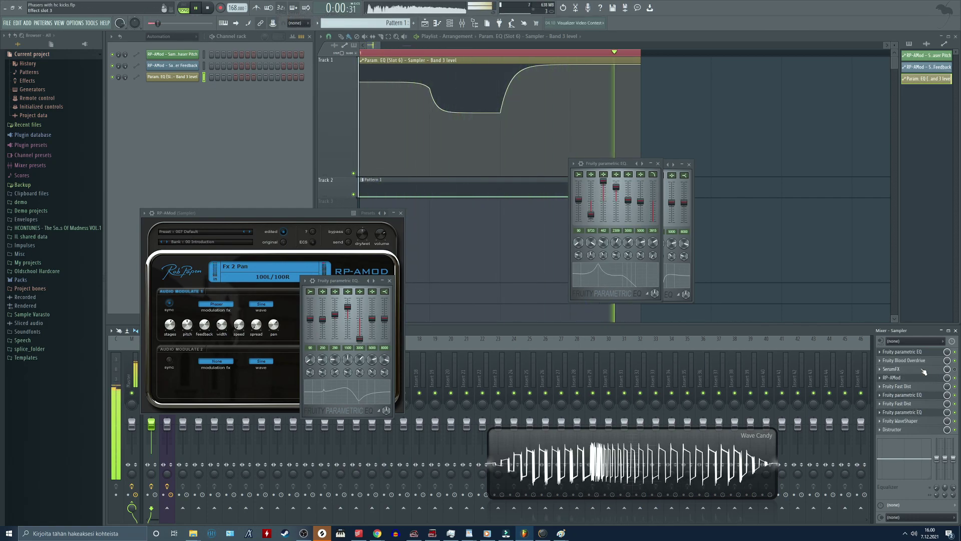
Open SerumFX, switch off its phaser module, and close the SerumFX and last parametric EQ windows.
{"action": "left_click", "coordinate": [949, 371]}
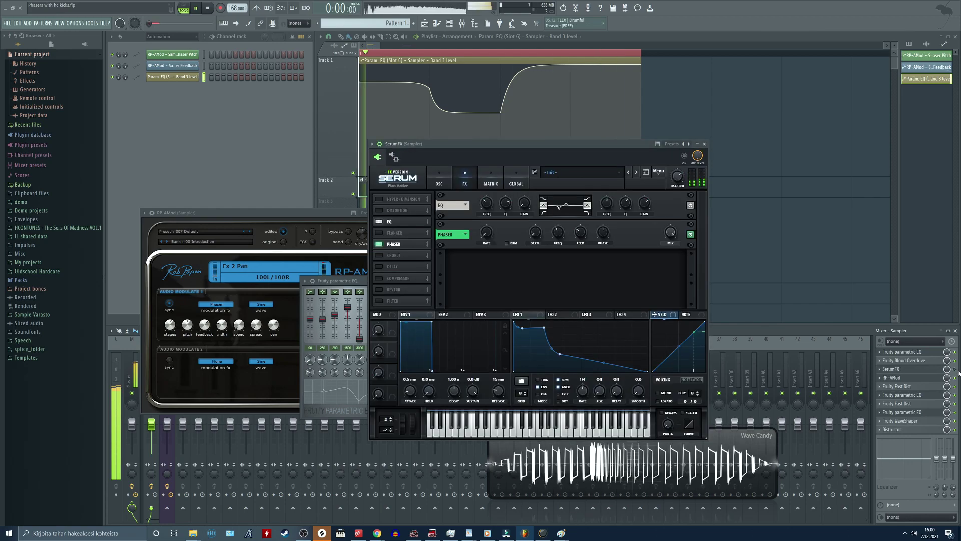
{"action": "left_click", "coordinate": [691, 236]}
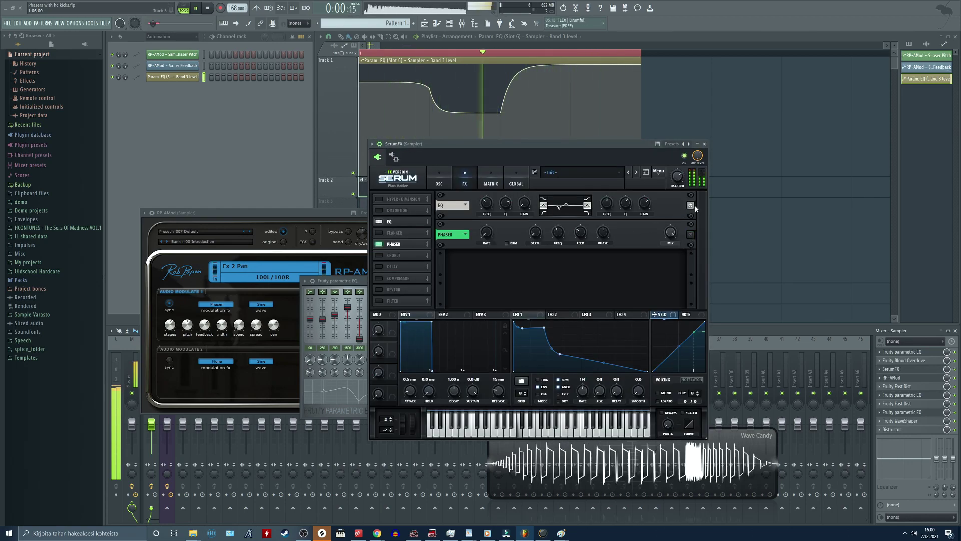
{"action": "left_click", "coordinate": [705, 145]}
{"action": "left_click", "coordinate": [399, 283]}
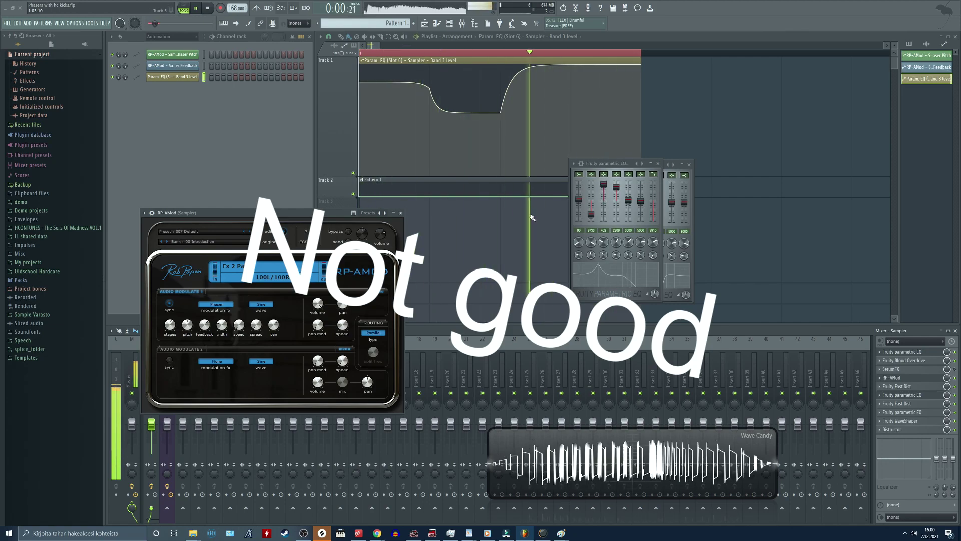
Extend the playlist's looped time selection beyond the end of the Band 3 automation clip and deselect the clips.
{"action": "left_click_drag", "start_coordinate": [643, 54], "coordinate": [693, 53]}
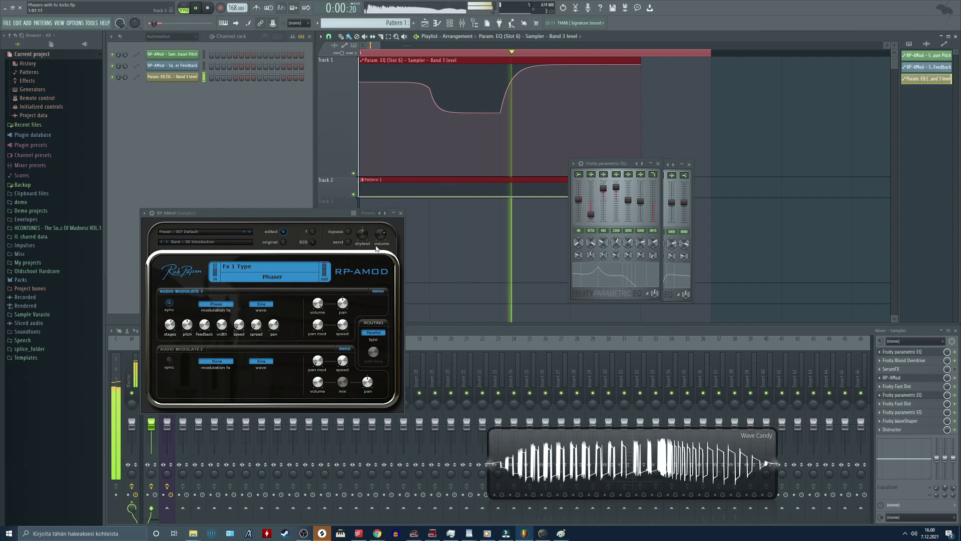
{"action": "left_click", "coordinate": [470, 284]}
{"action": "right_click", "coordinate": [528, 291]}
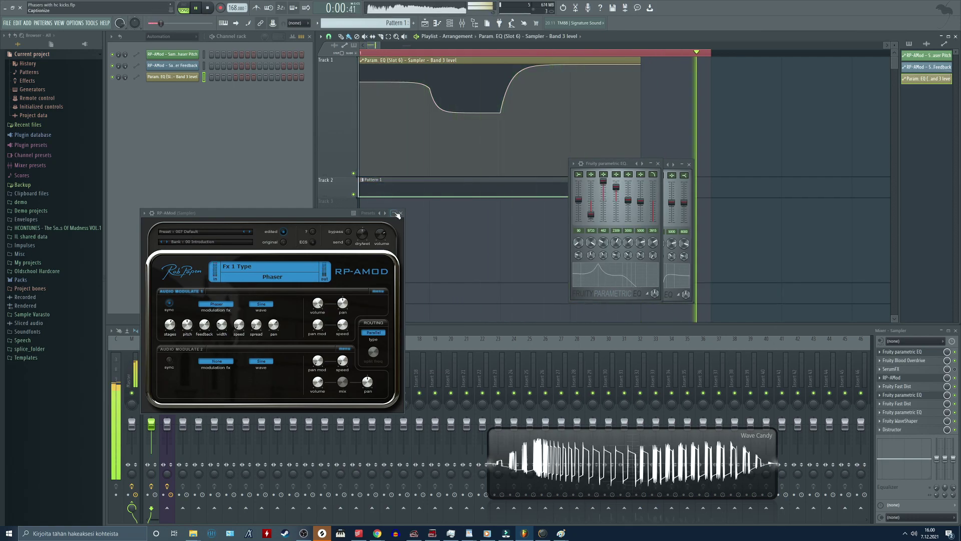
Adjust the Phaser Feedback and Phaser Pitch of RP-AMod's FX 1 during playback.
{"action": "left_click_drag", "start_coordinate": [203, 324], "coordinate": [201, 336]}
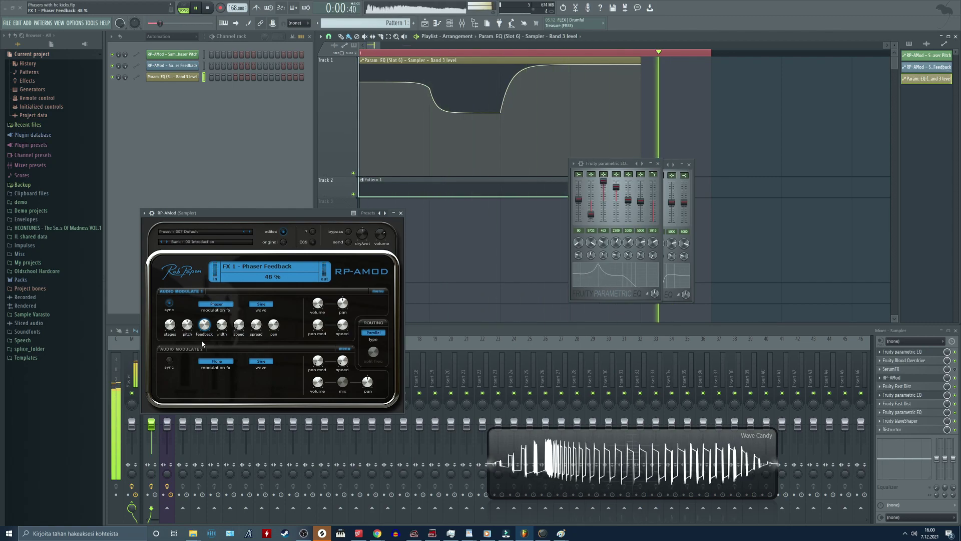
{"action": "key", "text": "space"}
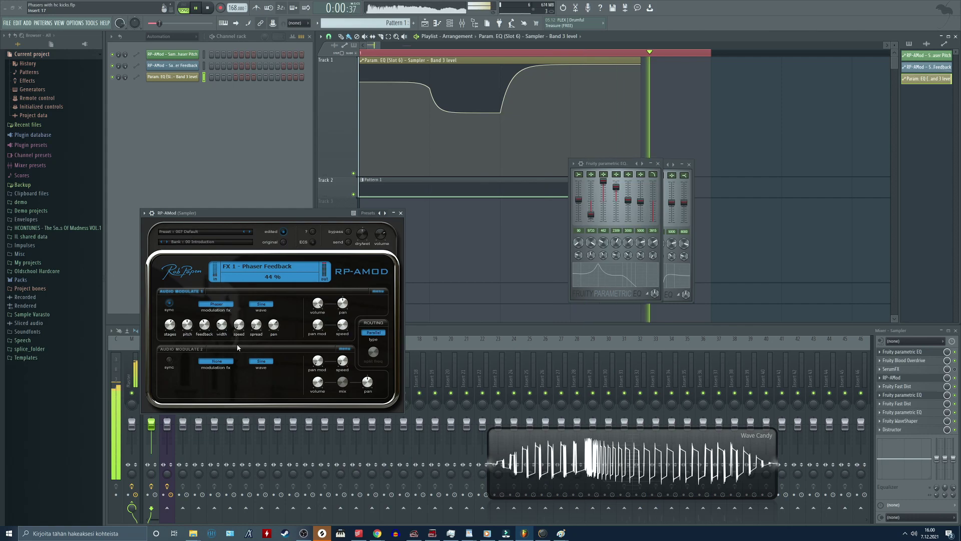
{"action": "left_click_drag", "start_coordinate": [187, 326], "coordinate": [189, 313]}
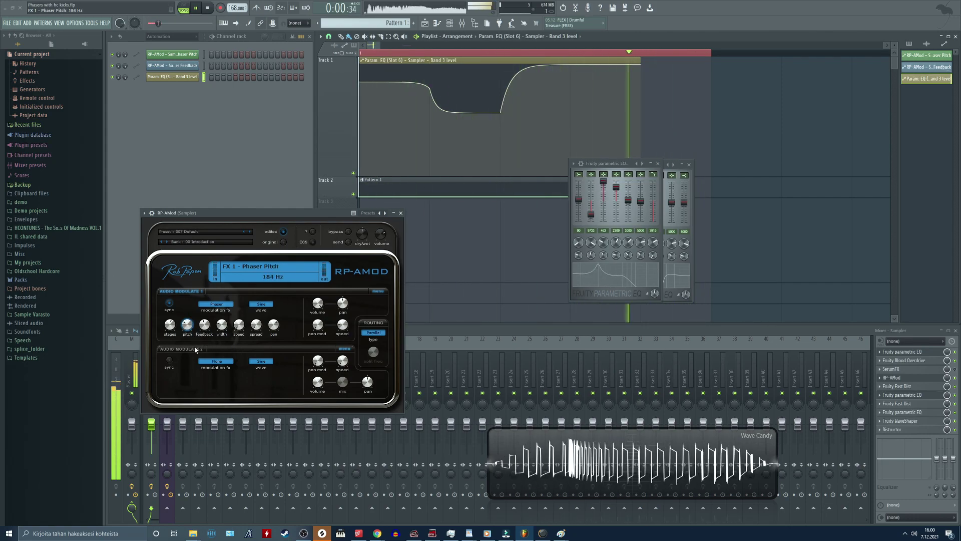
{"action": "mouse_move", "coordinate": [204, 325]}
{"action": "left_mouse_down"}
{"action": "mouse_move", "coordinate": [209, 334]}
{"action": "mouse_move", "coordinate": [204, 318]}
{"action": "mouse_move", "coordinate": [186, 327]}
{"action": "left_mouse_up"}
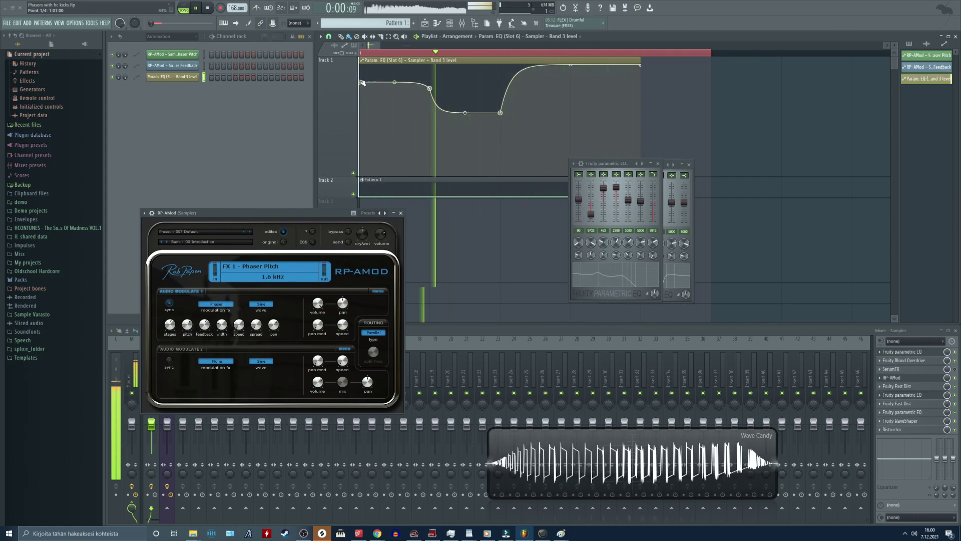
Lower the start point of the Band 3 level automation to well below its middle points.
{"action": "left_click_drag", "start_coordinate": [361, 83], "coordinate": [350, 134]}
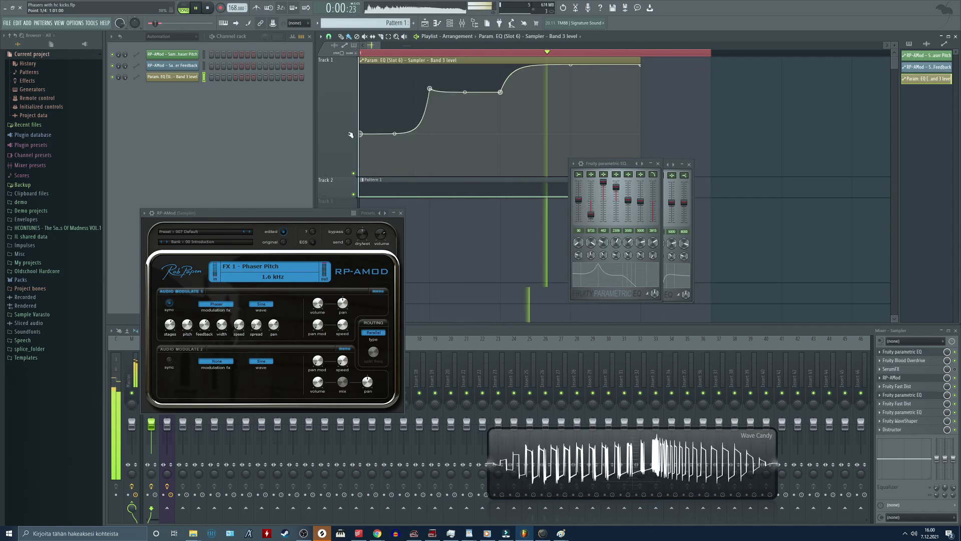
{"action": "key", "text": "space"}
Turn off Center and lower the preamp to 55% in Distructor's distortion module, and close its window.
{"action": "left_click", "coordinate": [892, 429]}
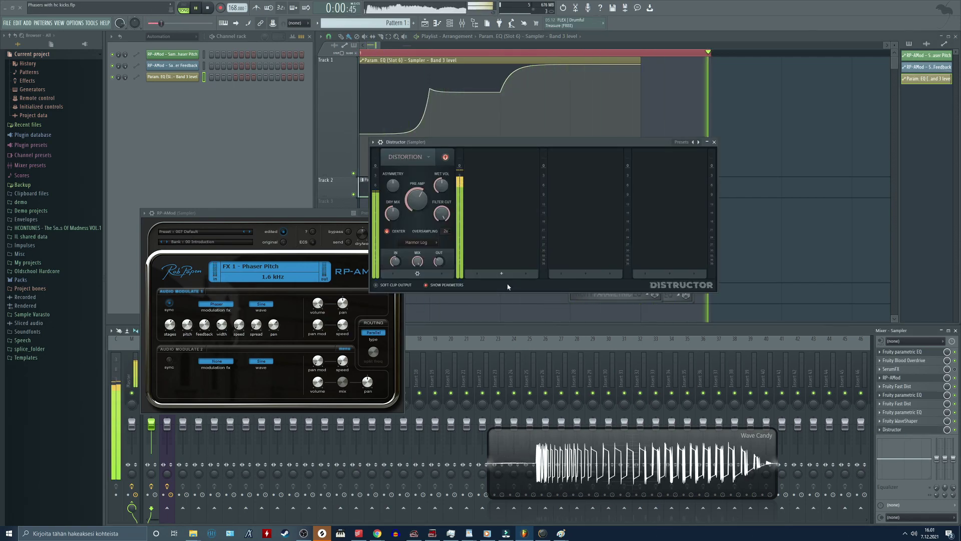
{"action": "left_click", "coordinate": [388, 234]}
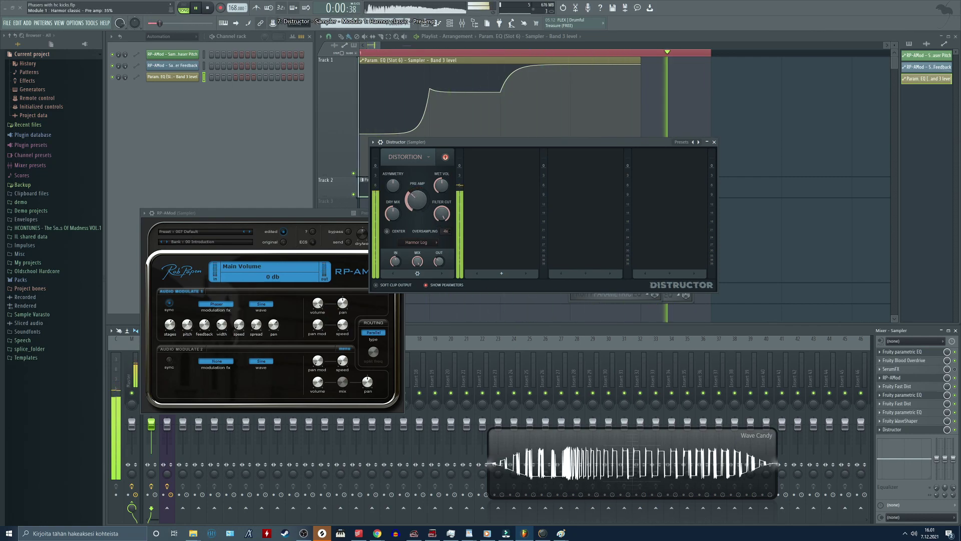
{"action": "left_click", "coordinate": [714, 142]}
{"action": "key", "text": "space"}
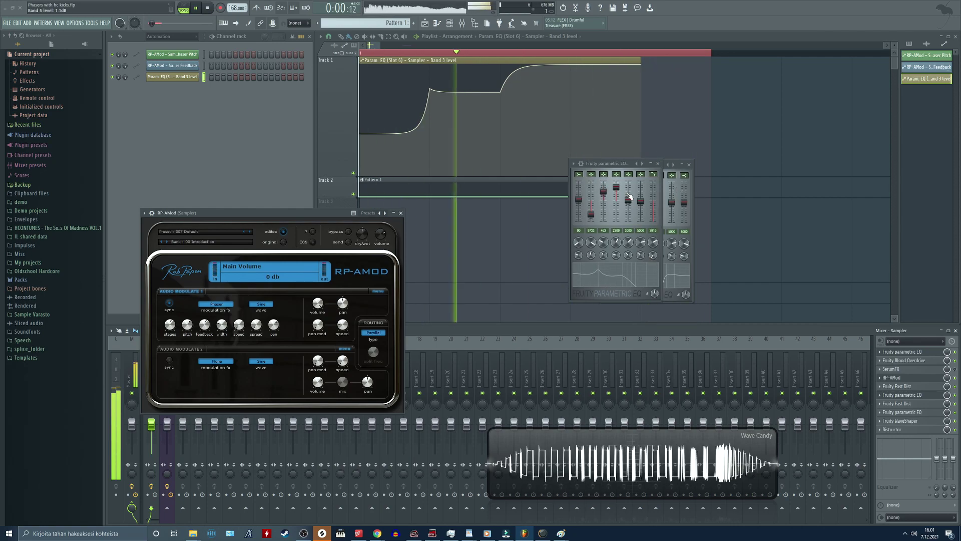
Adjust the band 4 level of the Slot 6 parametric EQ and bring up the first Fruity parametric EQ in the chain.
{"action": "left_click_drag", "start_coordinate": [616, 188], "coordinate": [617, 181]}
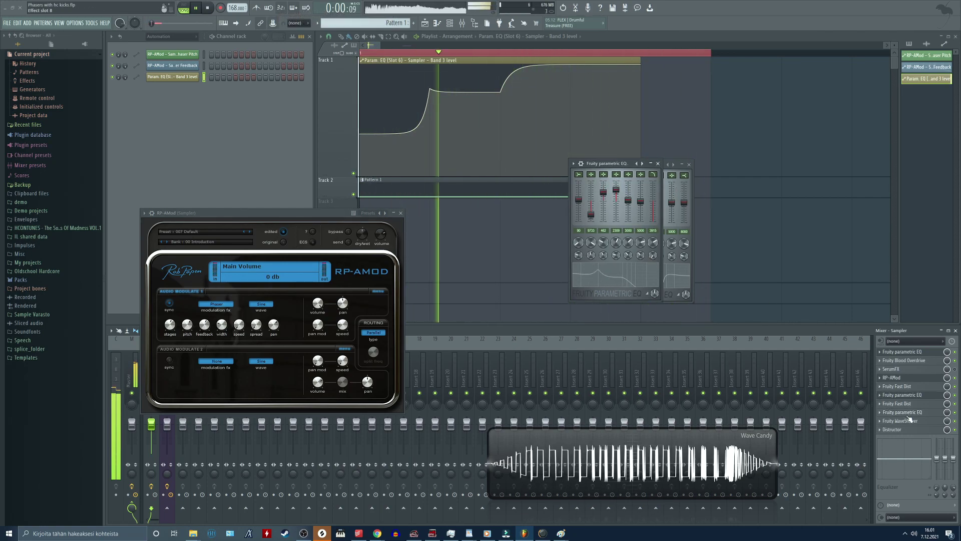
{"action": "left_click", "coordinate": [917, 352]}
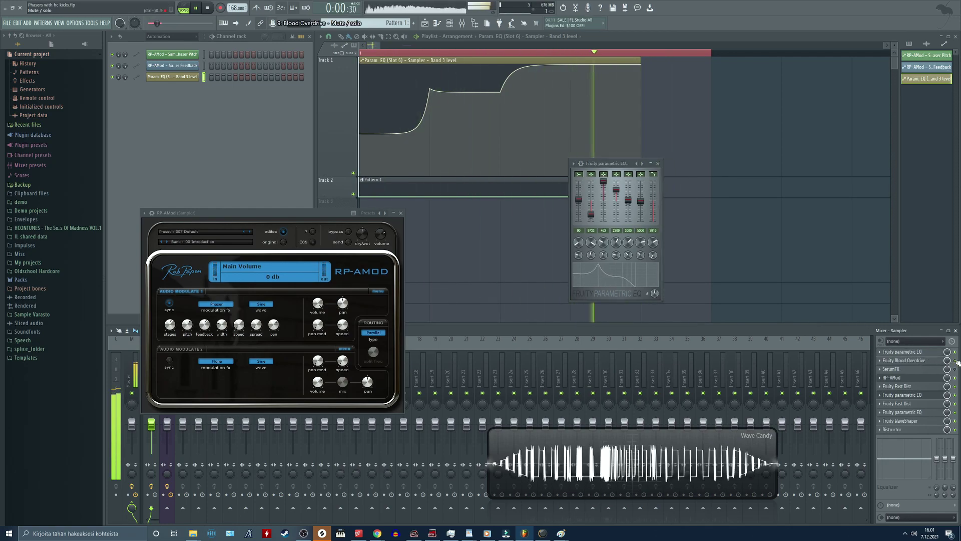
{"action": "left_click", "coordinate": [931, 353]}
Toggle the Fruity Blood Overdrive effect and raise its preamp.
{"action": "left_click", "coordinate": [955, 360]}
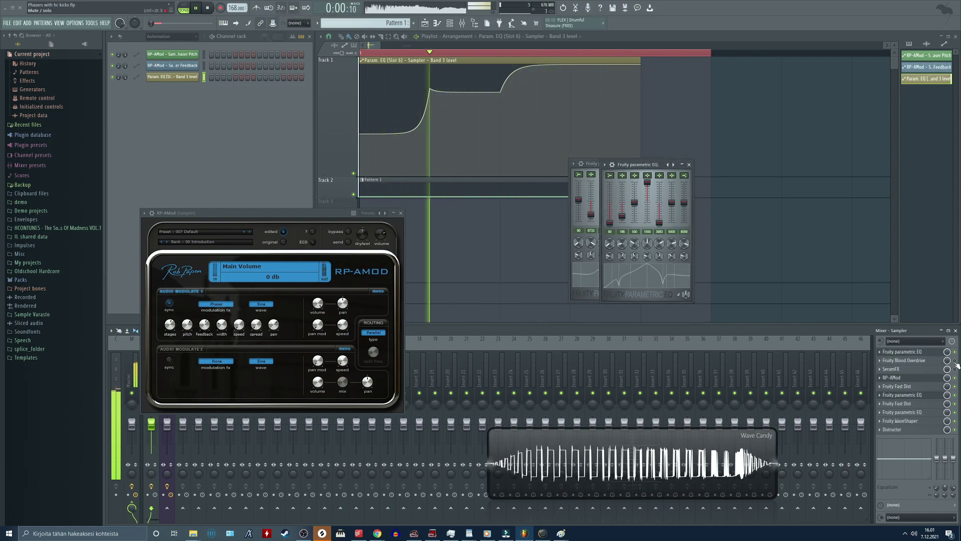
{"action": "left_click", "coordinate": [938, 361]}
{"action": "left_click_drag", "start_coordinate": [484, 267], "coordinate": [483, 221]}
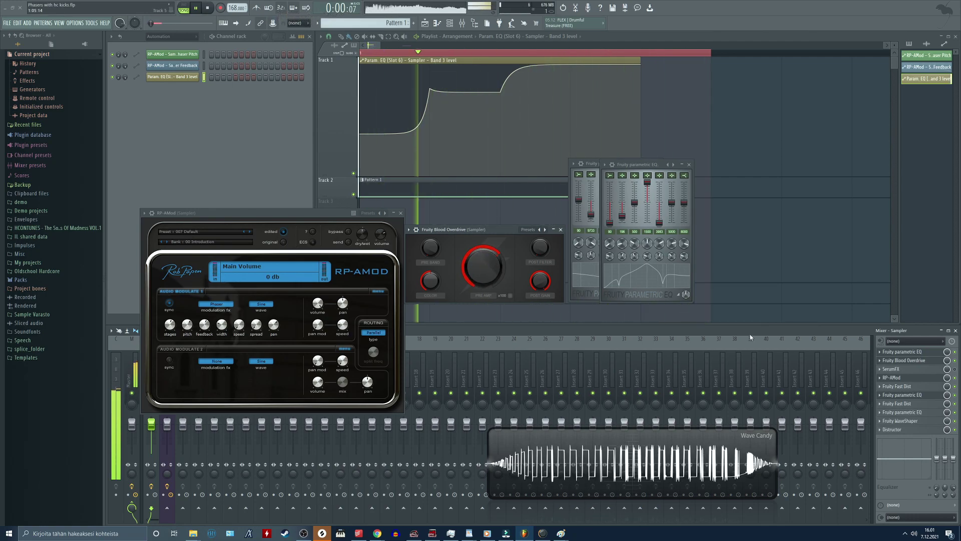
{"action": "left_click", "coordinate": [954, 360]}
Close the first EQ, and set band 4 of the Slot 6 parametric EQ to maximum level, 20% width and 522 Hz.
{"action": "left_click", "coordinate": [919, 352]}
{"action": "left_click", "coordinate": [920, 352]}
{"action": "left_click", "coordinate": [920, 353]}
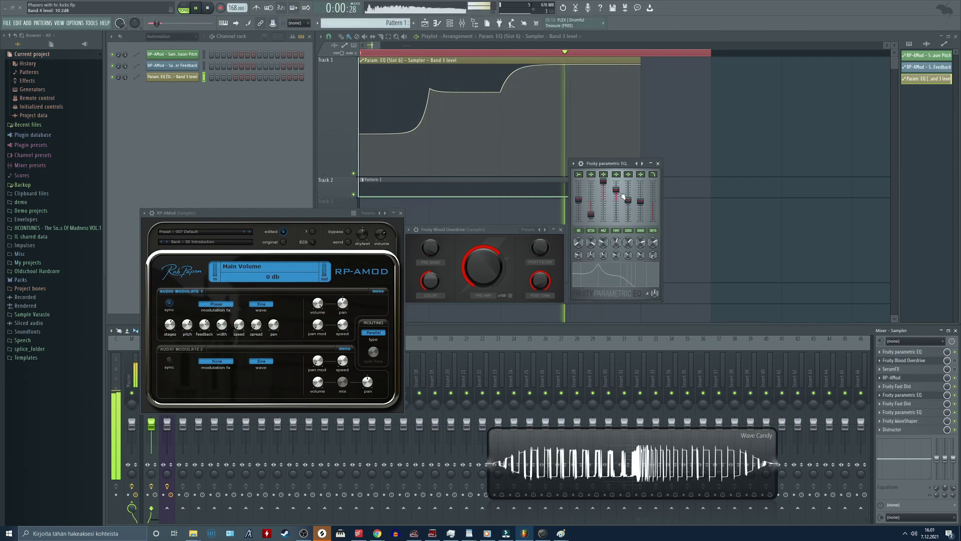
{"action": "left_click_drag", "start_coordinate": [616, 242], "coordinate": [616, 255]}
{"action": "scroll", "coordinate": [616, 254], "scroll_direction": "down", "scroll_amount": 5}
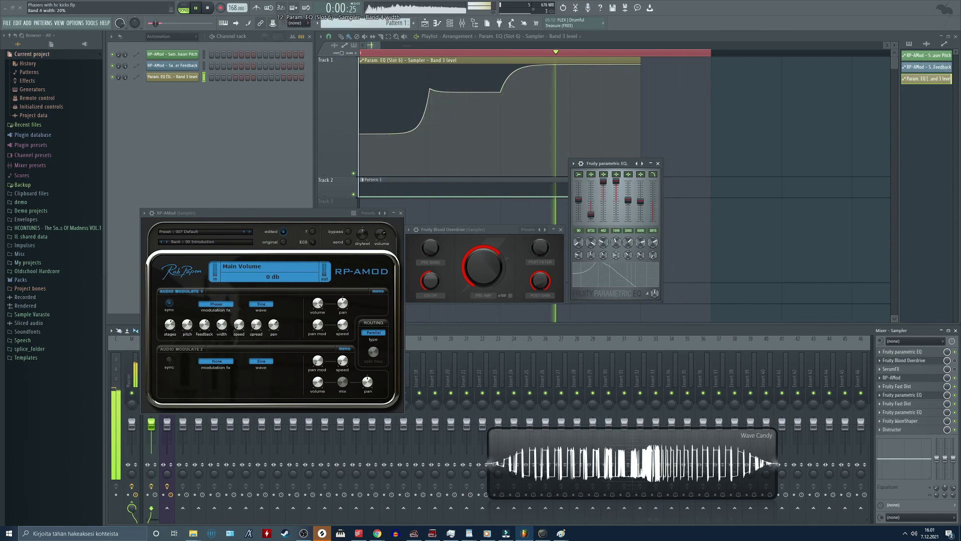
{"action": "scroll", "coordinate": [618, 205], "scroll_direction": "down", "scroll_amount": 3}
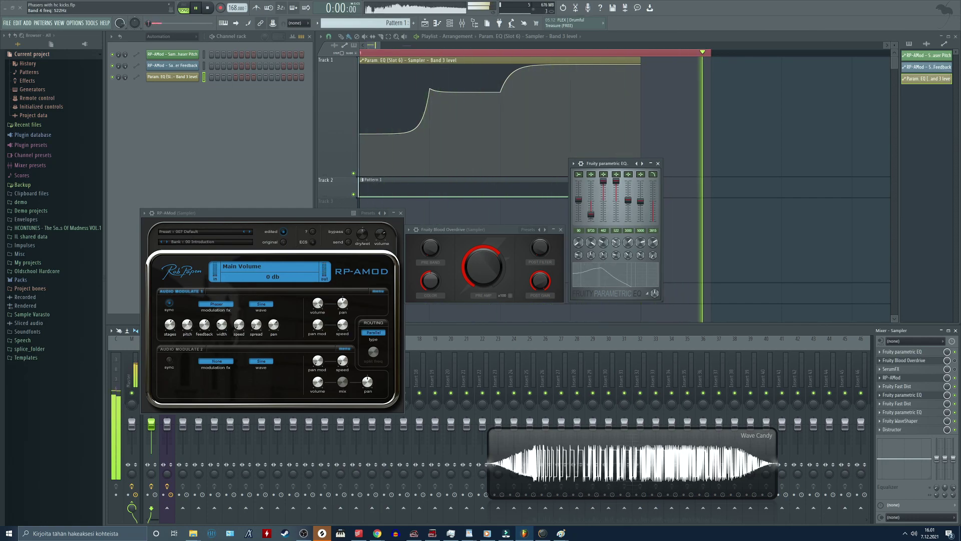
Create an automation clip for the band 4 level of the Slot 6 parametric EQ.
{"action": "left_click_drag", "start_coordinate": [612, 164], "coordinate": [618, 180]}
{"action": "right_click", "coordinate": [624, 195]}
{"action": "left_click", "coordinate": [646, 253]}
{"action": "scroll", "coordinate": [490, 169], "scroll_direction": "down", "scroll_amount": 2}
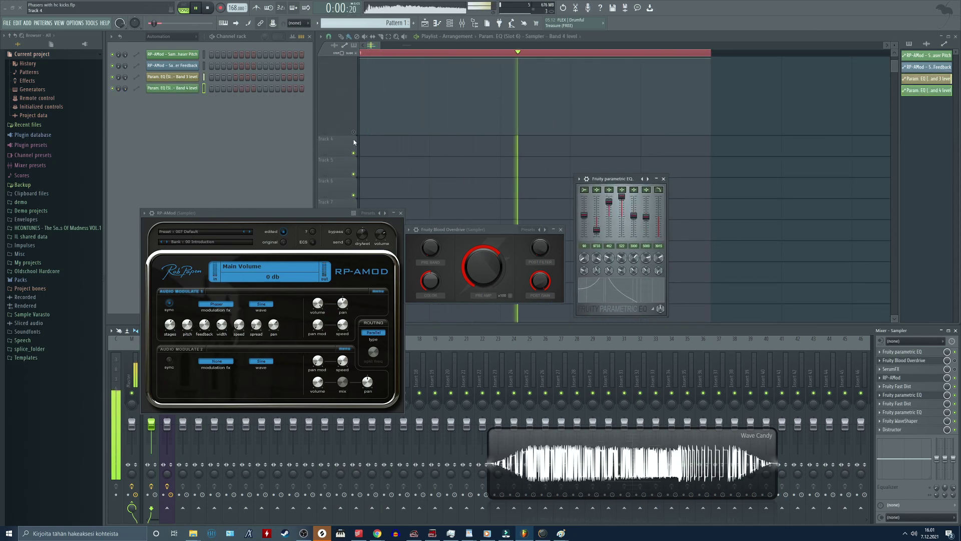
Add a lowered midpoint to the Band 4 level automation and curve its first segment to stay high before dropping.
{"action": "key", "text": "space"}
{"action": "left_click", "coordinate": [500, 166]}
{"action": "key", "text": "space"}
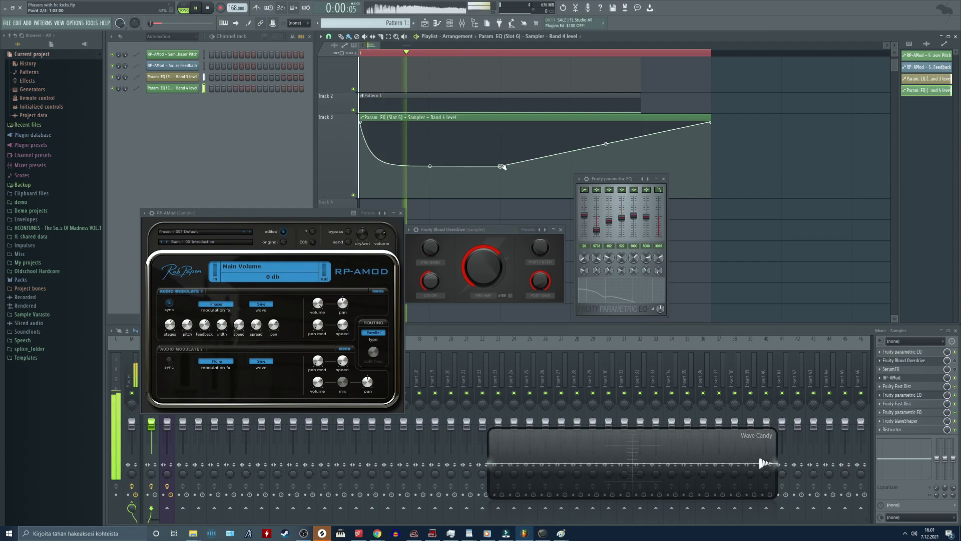
{"action": "left_click_drag", "start_coordinate": [429, 166], "coordinate": [429, 123]}
{"action": "key", "text": "space"}
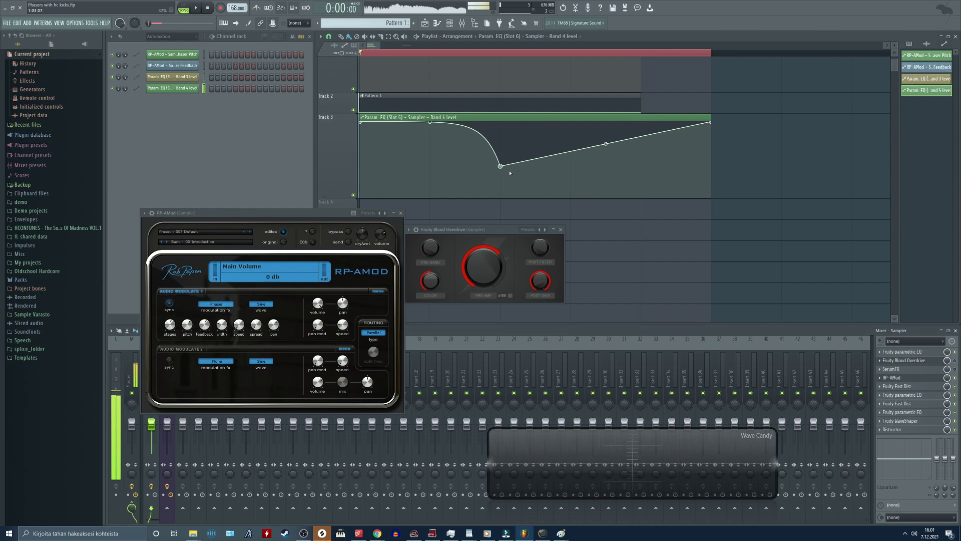
Move the Band 4 level automation's low point to the end of the Pattern 1 clip and soften the curve before it.
{"action": "left_click_drag", "start_coordinate": [501, 167], "coordinate": [653, 171]}
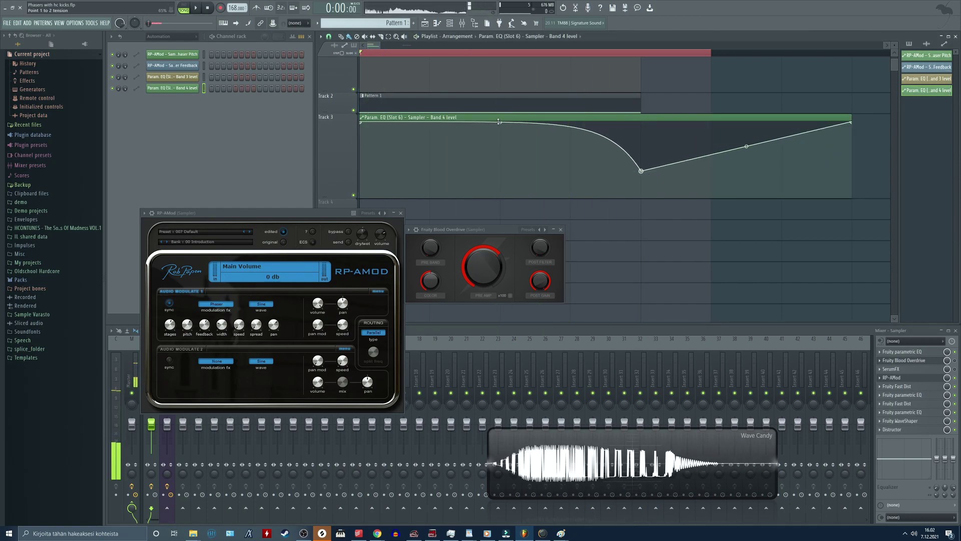
{"action": "key", "text": "space"}
{"action": "mouse_move", "coordinate": [500, 127]}
{"action": "left_mouse_down"}
{"action": "mouse_move", "coordinate": [500, 147]}
{"action": "mouse_move", "coordinate": [500, 131]}
{"action": "left_mouse_up"}
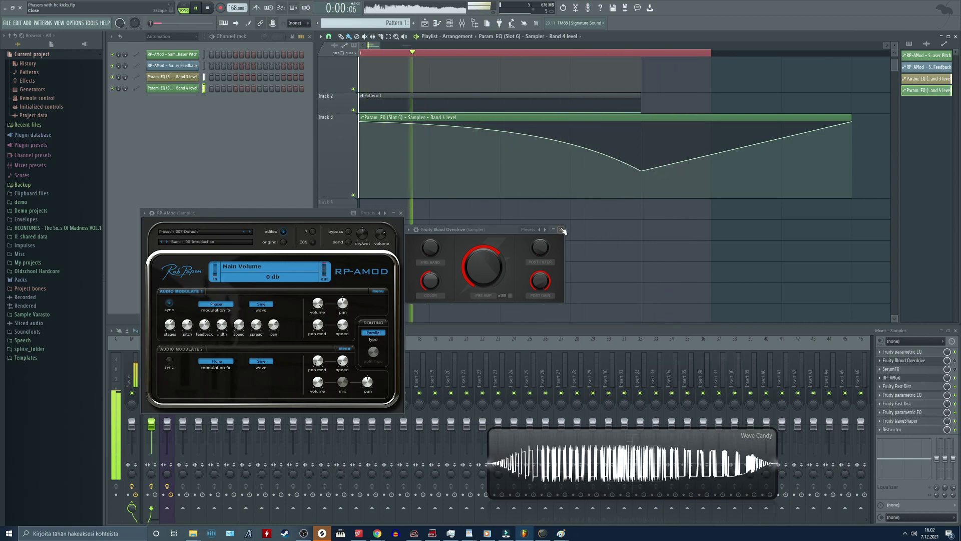
Close the plugin windows and reshape the Band 4 level automation with a lowered start that holds flat before a steep drop.
{"action": "scroll", "coordinate": [540, 252], "scroll_direction": "up", "scroll_amount": 3}
{"action": "left_click", "coordinate": [400, 213]}
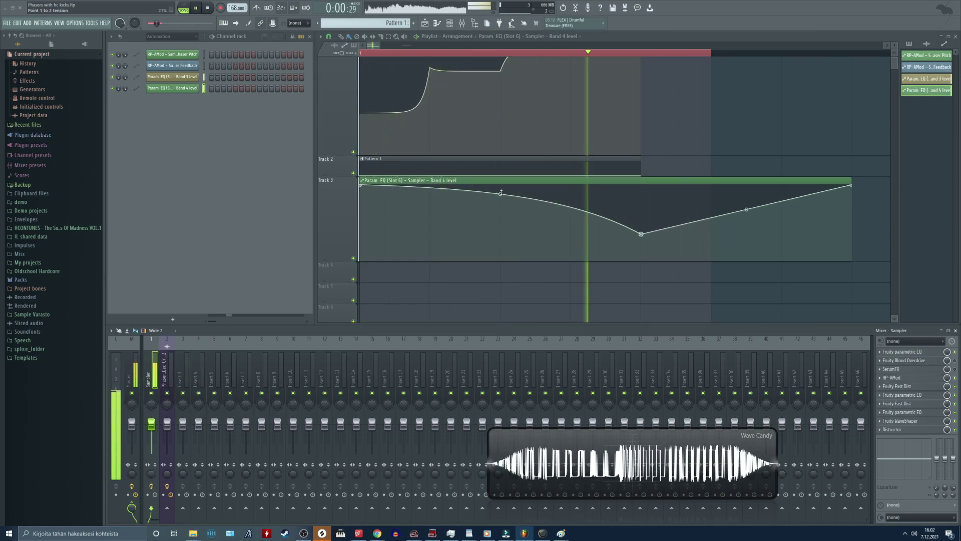
{"action": "left_click_drag", "start_coordinate": [500, 194], "coordinate": [501, 173]}
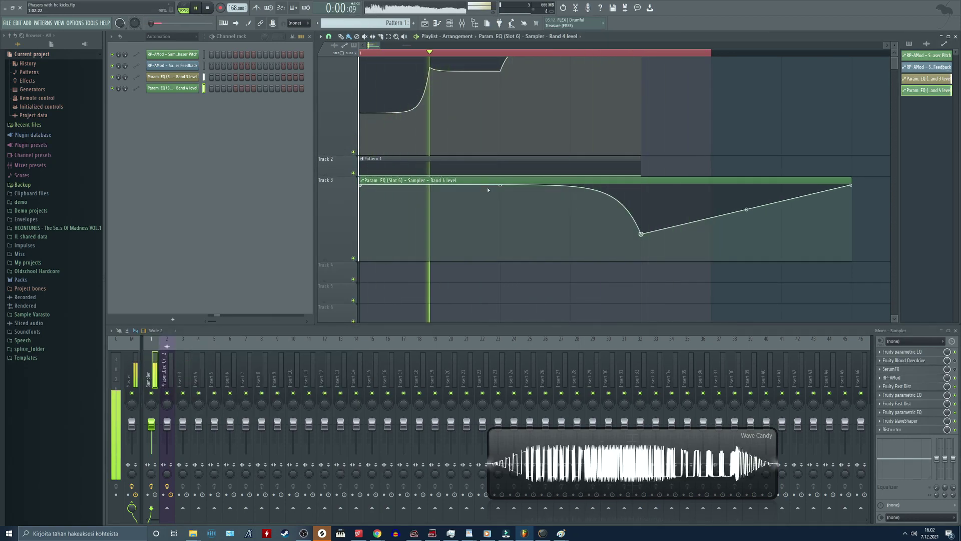
{"action": "left_click_drag", "start_coordinate": [360, 185], "coordinate": [360, 207]}
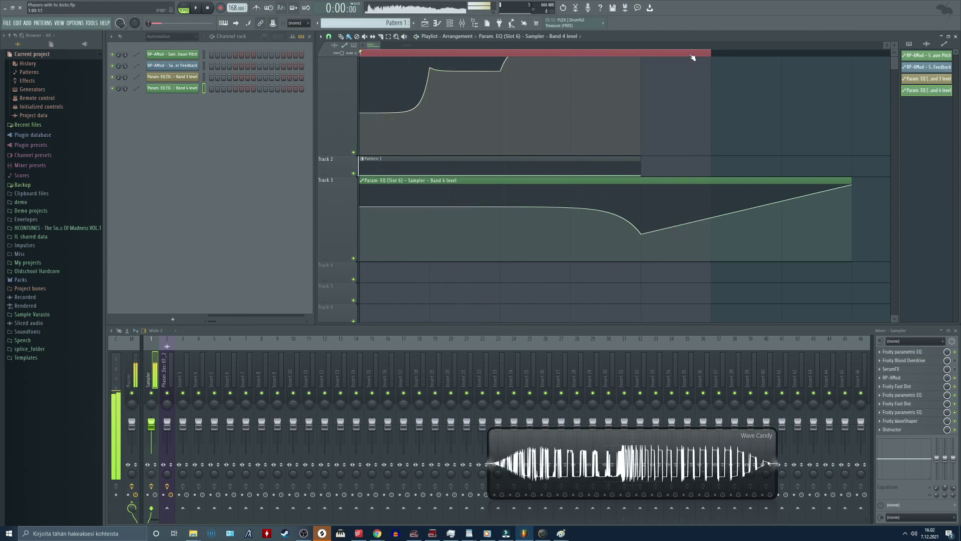
Shorten the playlist loop to the end of Pattern 1 and add a point halfway through it in the Band 4 level automation, declining gently after it.
{"action": "left_click_drag", "start_coordinate": [693, 55], "coordinate": [644, 66]}
{"action": "scroll", "coordinate": [668, 180], "scroll_direction": "down", "scroll_amount": 2}
{"action": "left_click", "coordinate": [712, 266]}
{"action": "key", "text": "ctrl+z"}
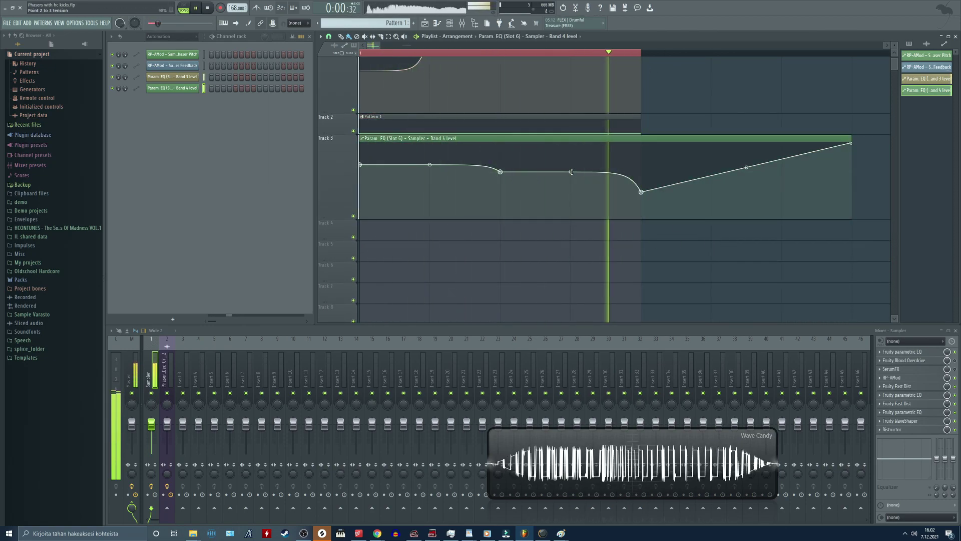
{"action": "right_click", "coordinate": [501, 172]}
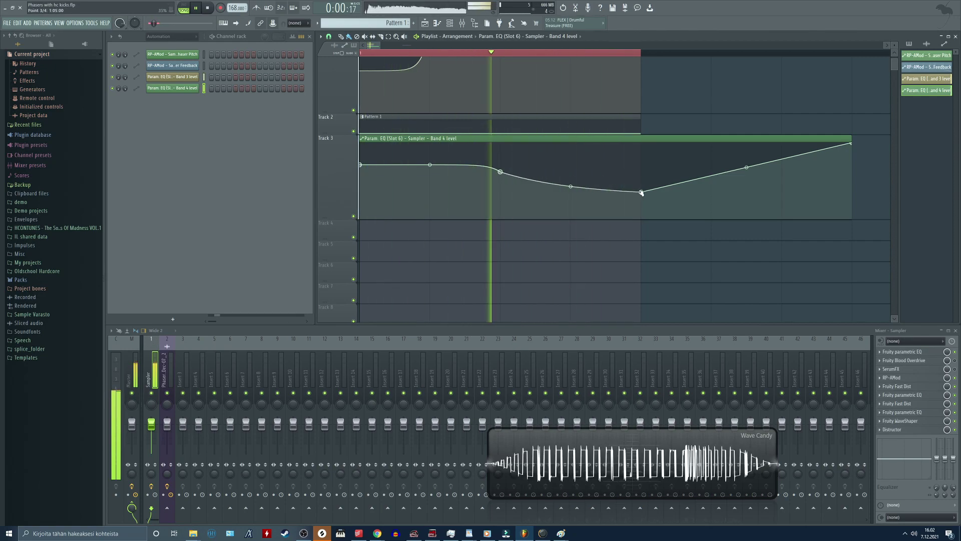
Lower the Band 4 level automation's start slightly and raise its point at Pattern 1's end, curving the rise after the midpoint.
{"action": "left_click_drag", "start_coordinate": [641, 192], "coordinate": [642, 179]}
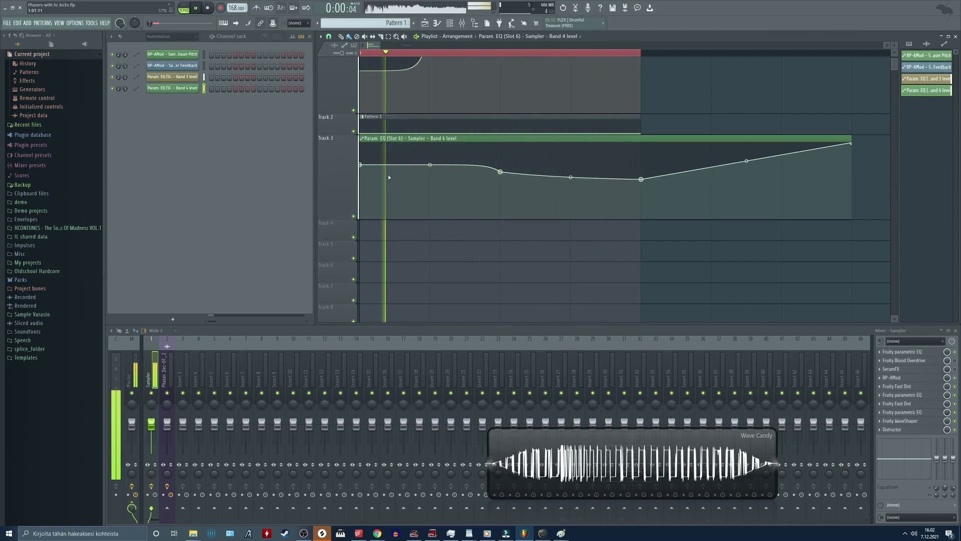
{"action": "left_click_drag", "start_coordinate": [361, 164], "coordinate": [360, 151]}
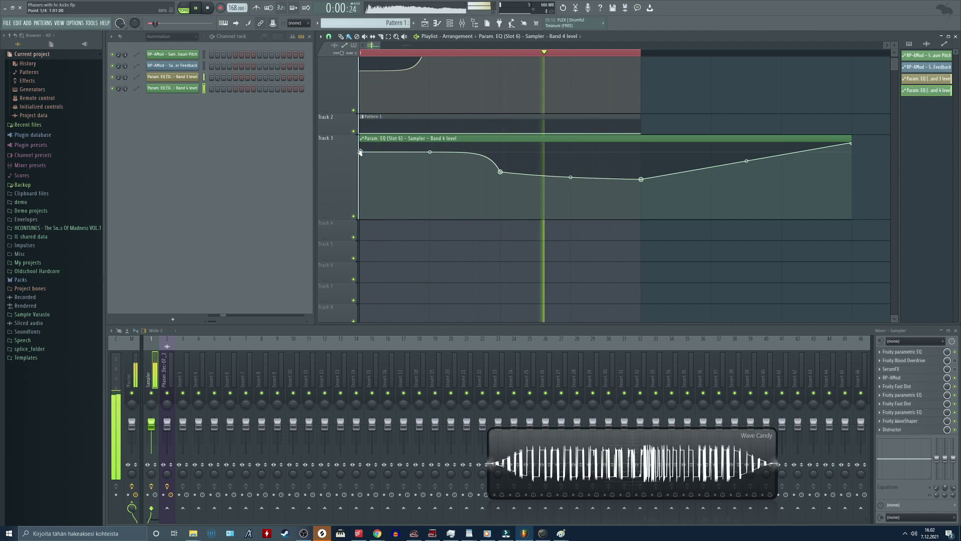
{"action": "left_click_drag", "start_coordinate": [361, 152], "coordinate": [360, 167]}
{"action": "left_click_drag", "start_coordinate": [640, 179], "coordinate": [639, 149]}
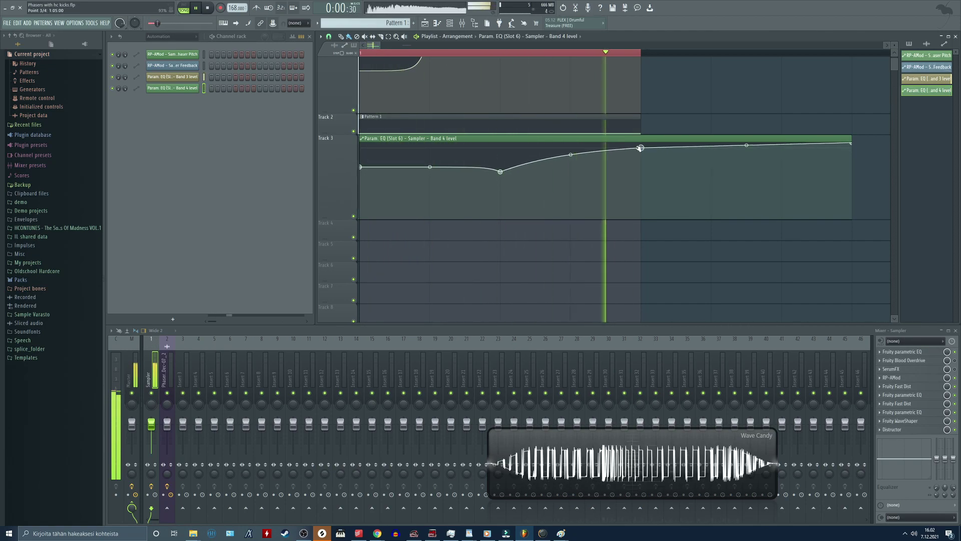
{"action": "left_click_drag", "start_coordinate": [571, 156], "coordinate": [572, 155]}
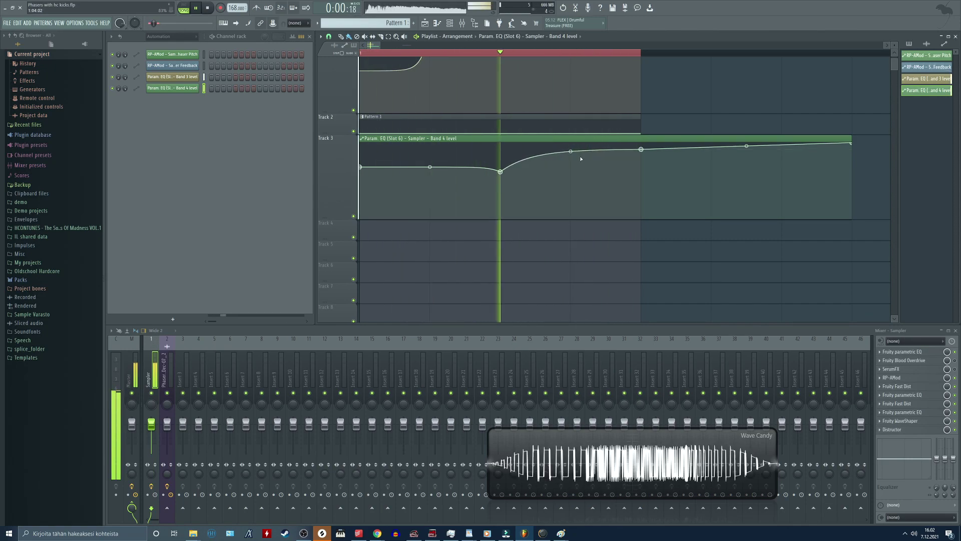
{"action": "left_click_drag", "start_coordinate": [642, 150], "coordinate": [641, 156]}
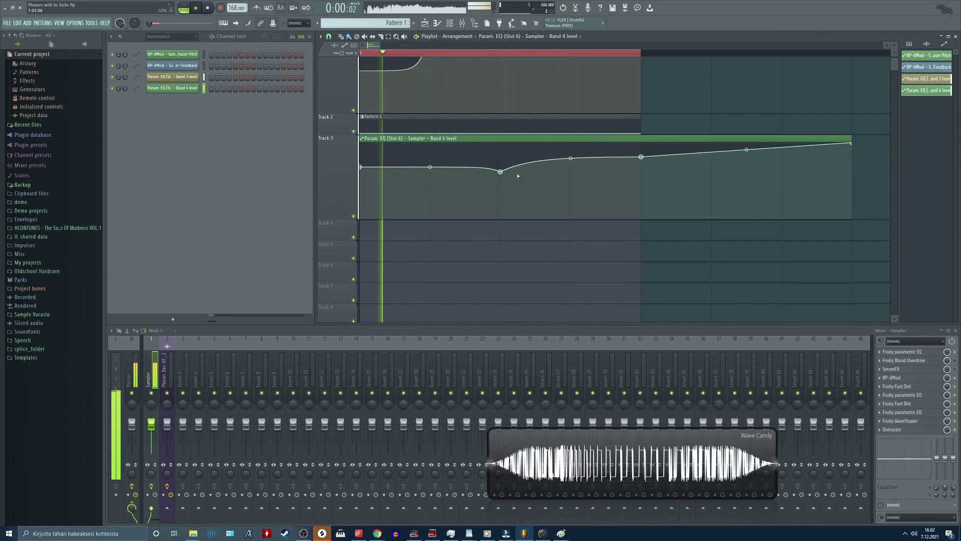
Move the Band 4 level automation's midpoint to a quarter of Pattern 1 and shape a low start rising toward a higher point at the pattern's end.
{"action": "left_click_drag", "start_coordinate": [501, 172], "coordinate": [430, 177]}
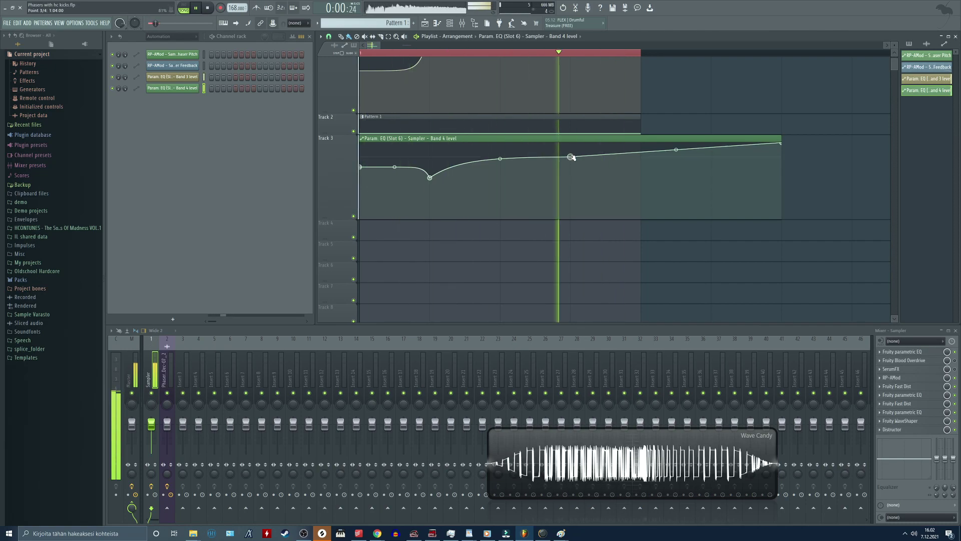
{"action": "left_click_drag", "start_coordinate": [572, 158], "coordinate": [641, 153]}
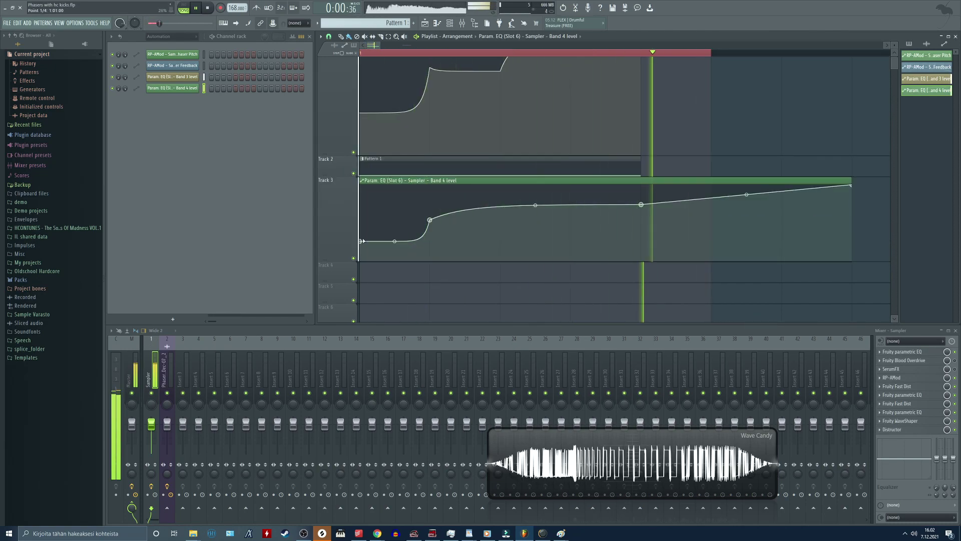
{"action": "left_click_drag", "start_coordinate": [642, 204], "coordinate": [642, 195]}
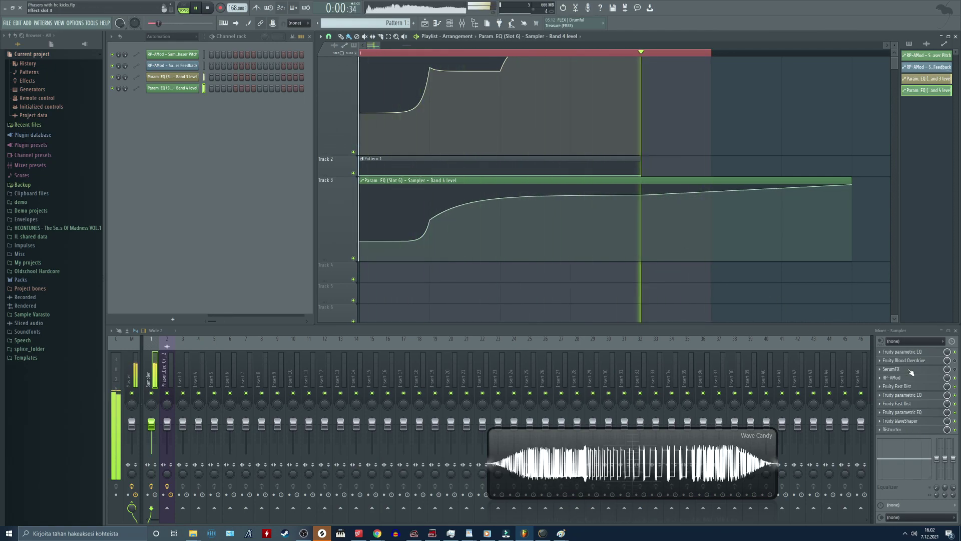
Sweep the band 4 frequency of the Slot 6 parametric EQ and move the EQ window clear of the playlist.
{"action": "left_click", "coordinate": [916, 353]}
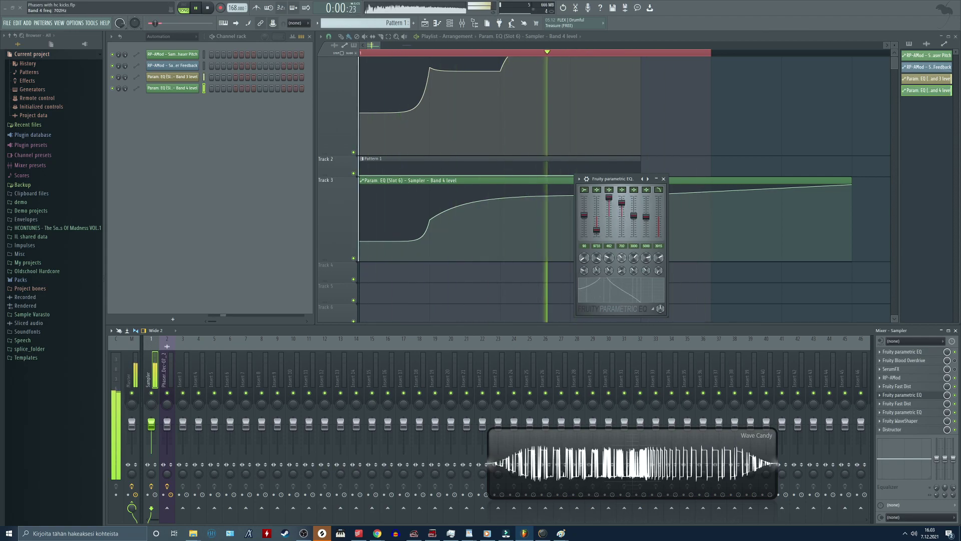
{"action": "left_click_drag", "start_coordinate": [622, 271], "coordinate": [622, 251]}
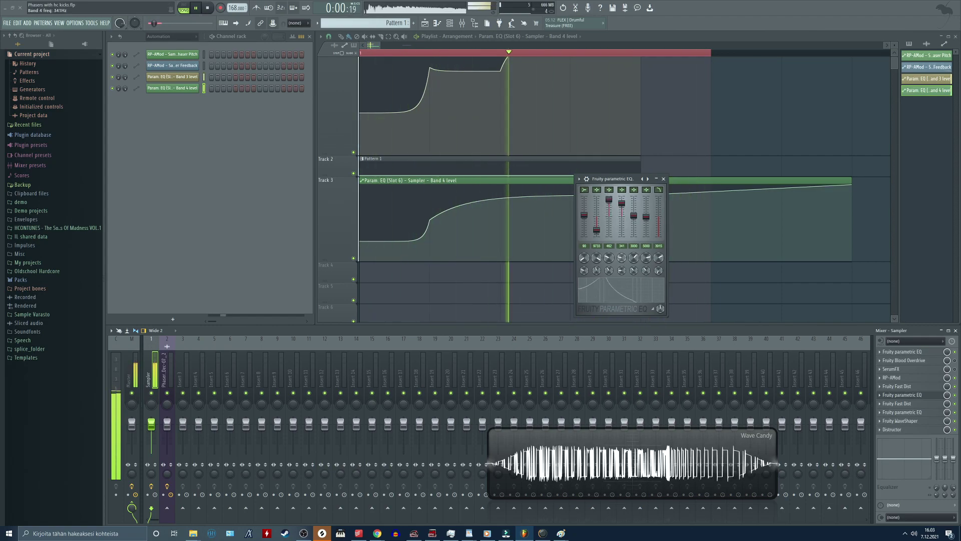
{"action": "left_click_drag", "start_coordinate": [611, 179], "coordinate": [251, 178]}
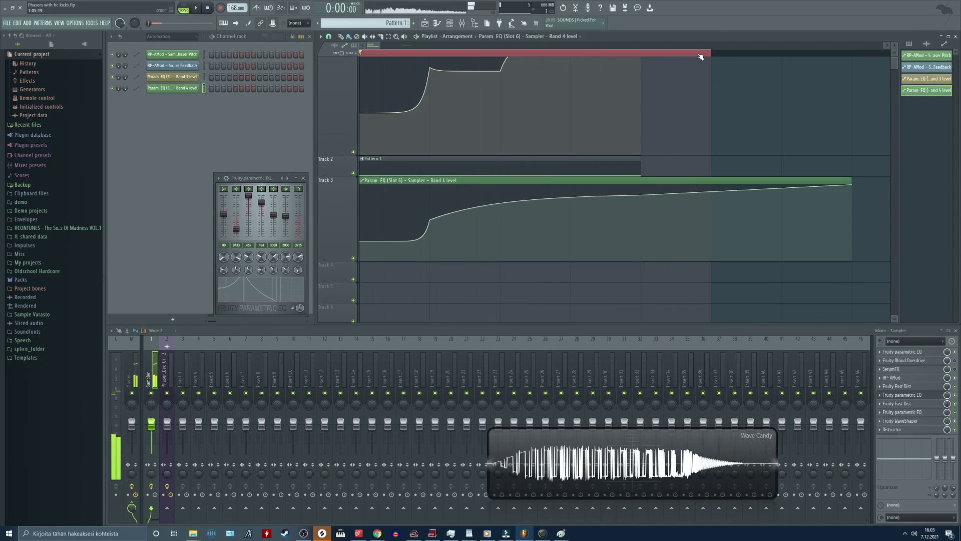
Open RP-AMod on the Sampler track during playback and set its phaser feedback to 44%.
{"action": "key", "text": "space"}
{"action": "left_click", "coordinate": [134, 379]}
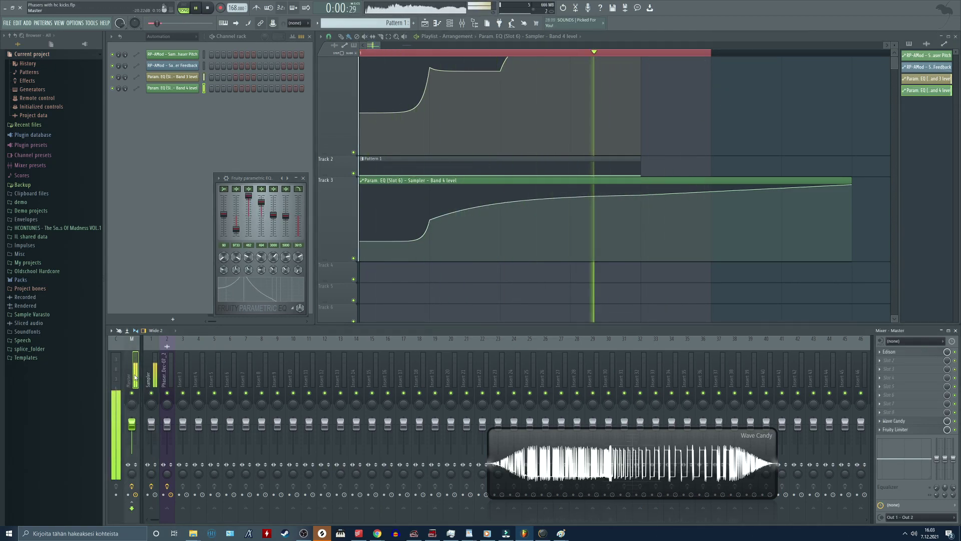
{"action": "left_click", "coordinate": [743, 270]}
{"action": "right_click", "coordinate": [744, 270]}
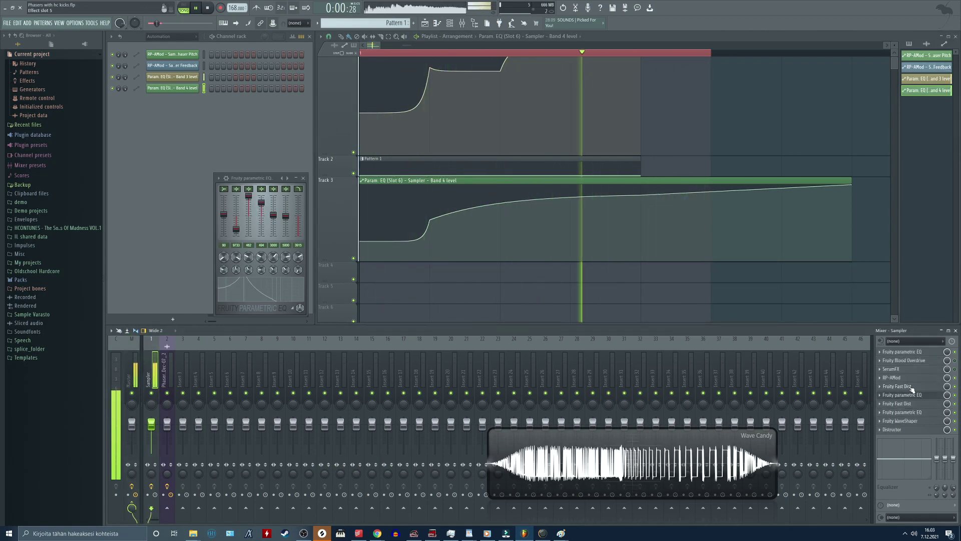
{"action": "left_click", "coordinate": [901, 378]}
{"action": "left_click_drag", "start_coordinate": [207, 334], "coordinate": [206, 342]}
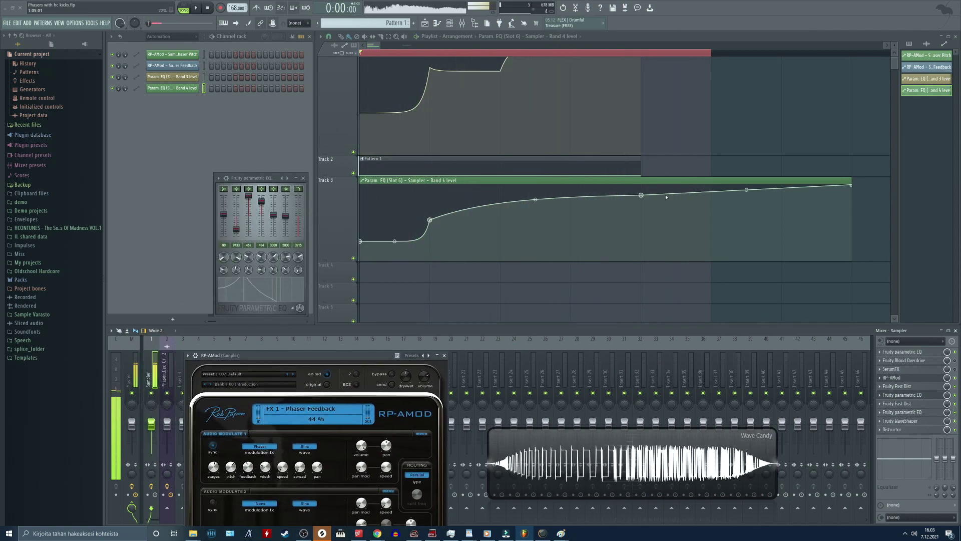
Extend the playlist loop by one grid division and raise the band 4 frequency of the Slot 6 parametric EQ.
{"action": "scroll", "coordinate": [691, 54], "scroll_direction": "down", "scroll_amount": 2}
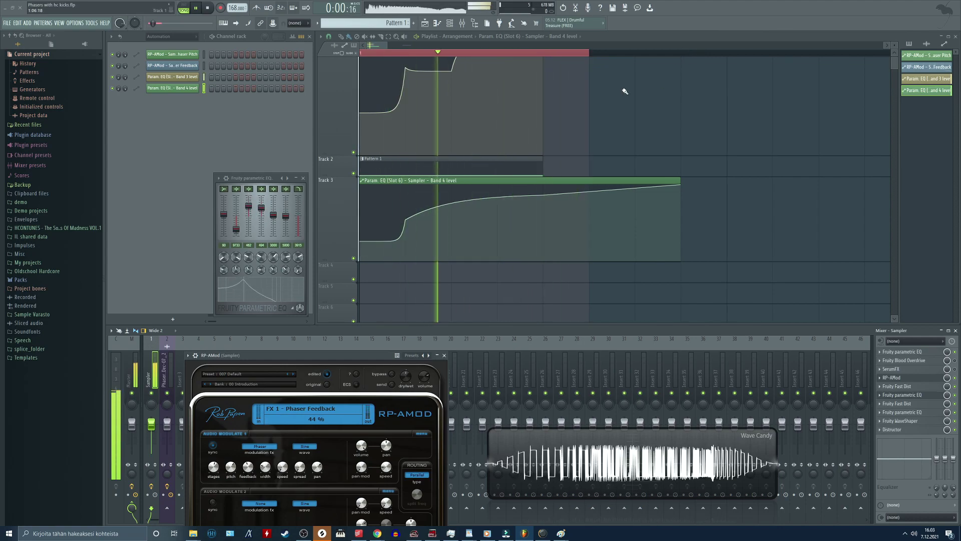
{"action": "left_click_drag", "start_coordinate": [594, 53], "coordinate": [635, 54]}
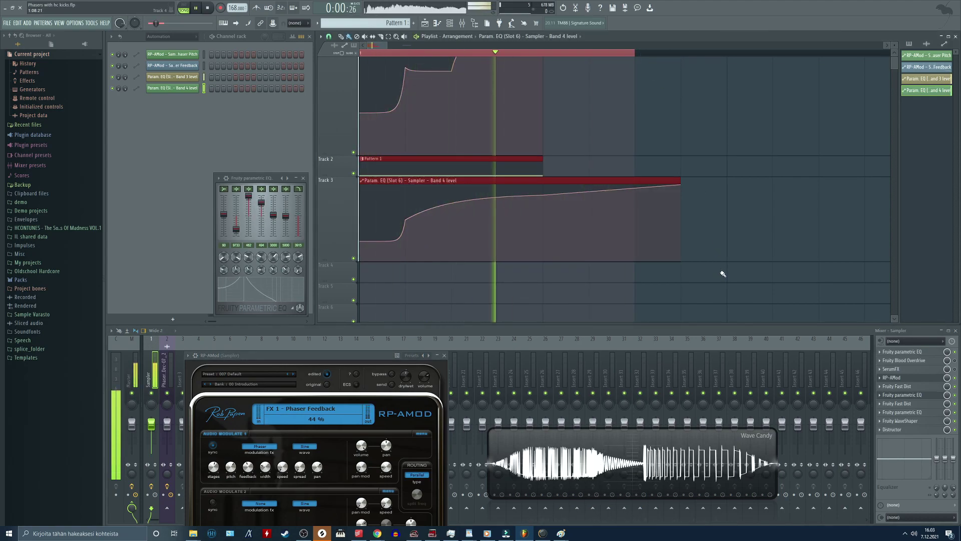
{"action": "left_click", "coordinate": [722, 274]}
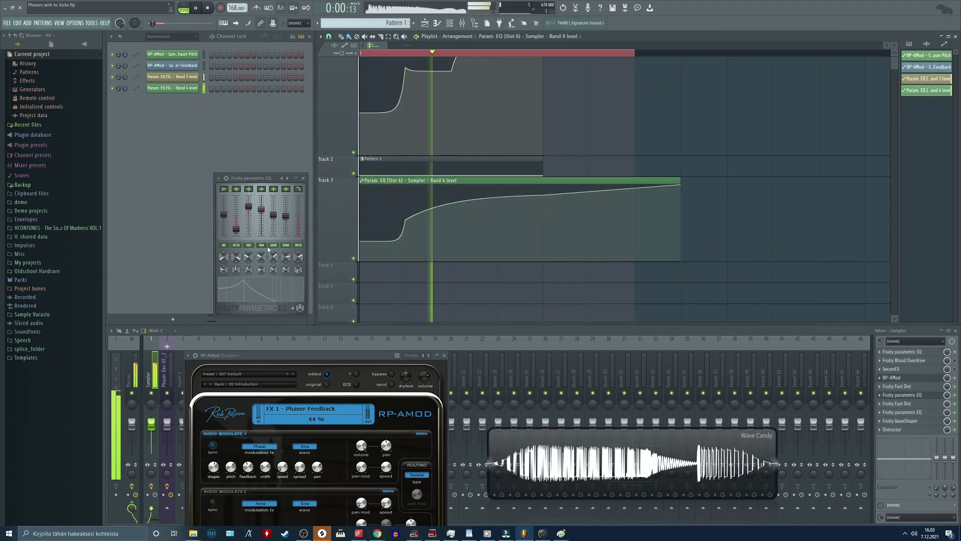
{"action": "left_click_drag", "start_coordinate": [262, 258], "coordinate": [262, 246]}
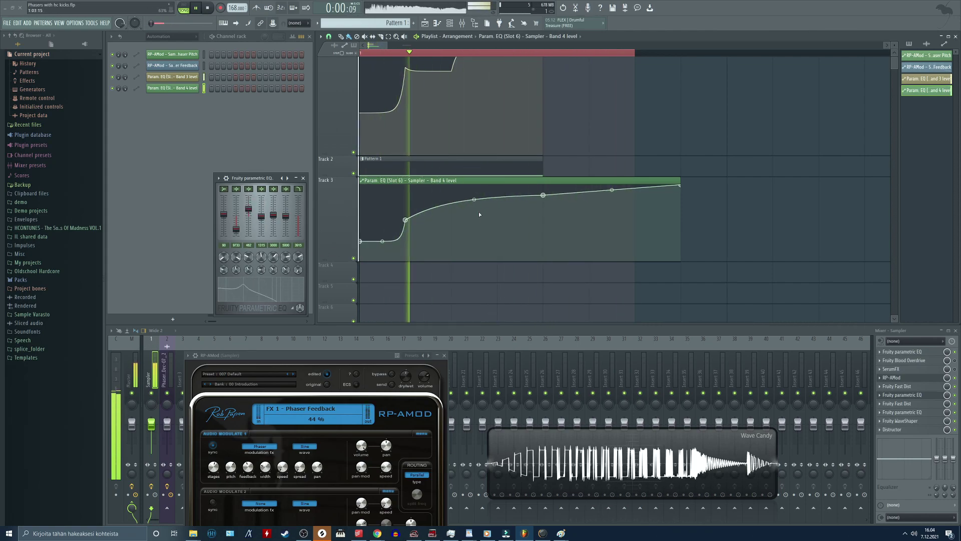
Try adjusting the curve of the Band 4 level automation's rise and raising its point at the end of Pattern 1.
{"action": "left_click_drag", "start_coordinate": [474, 200], "coordinate": [474, 208]}
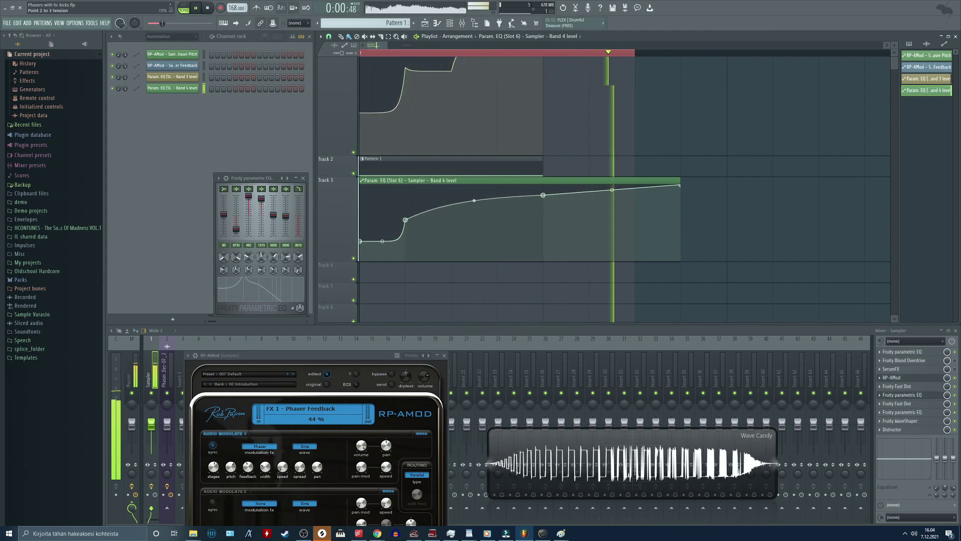
{"action": "left_click_drag", "start_coordinate": [543, 196], "coordinate": [544, 189]}
Set the phaser feedback in RP-AMod to 64% and audition the kick loop.
{"action": "key", "text": "space"}
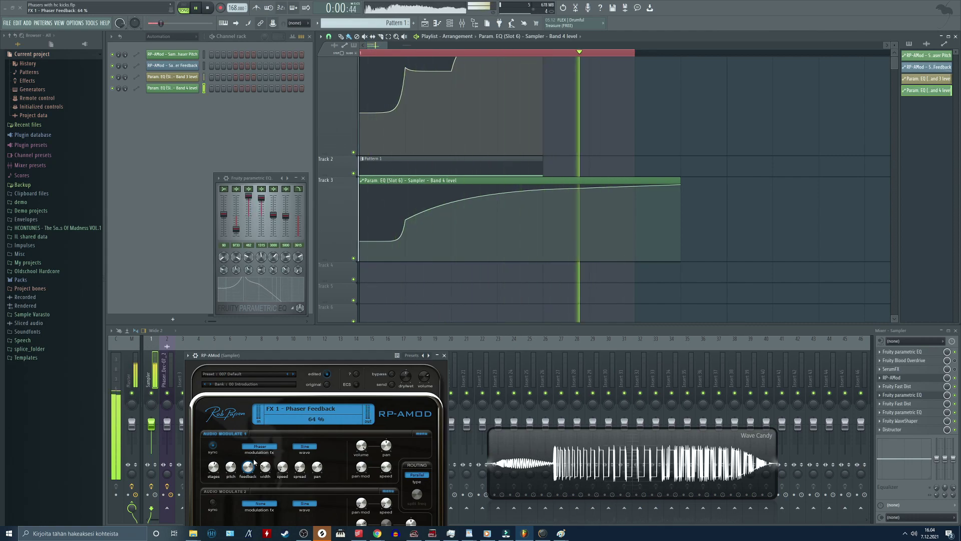
{"action": "key", "text": "space"}
{"action": "key", "text": "space"}
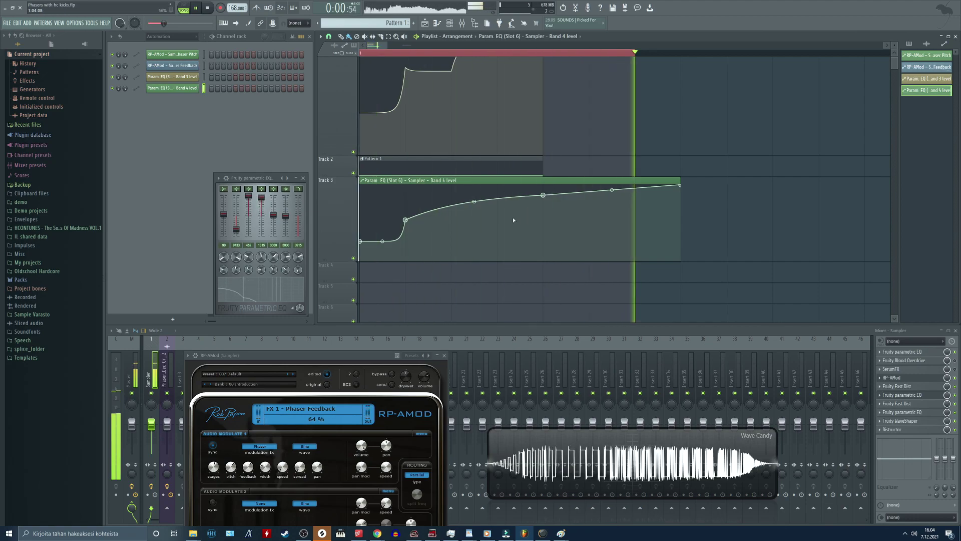
{"action": "key", "text": "space"}
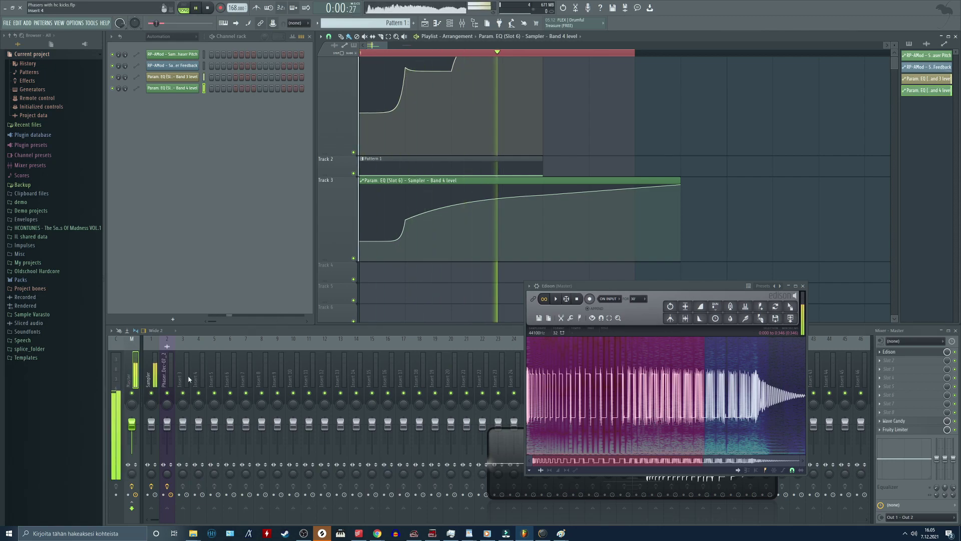
Lower band 5 of the Sampler track's Slot 6 parametric EQ to its minimum level, at a frequency of 819 Hz.
{"action": "left_click", "coordinate": [153, 377]}
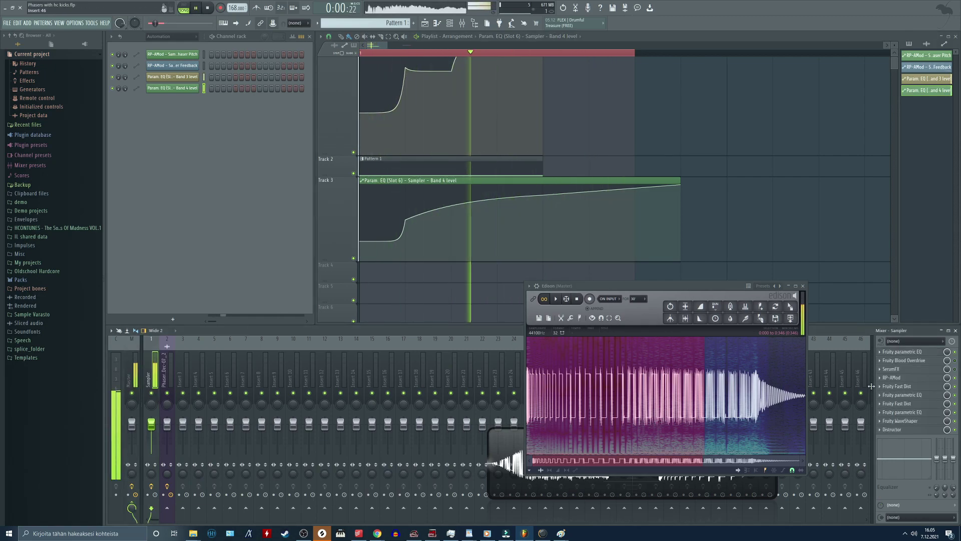
{"action": "left_click", "coordinate": [912, 395]}
{"action": "left_click_drag", "start_coordinate": [273, 215], "coordinate": [274, 287]}
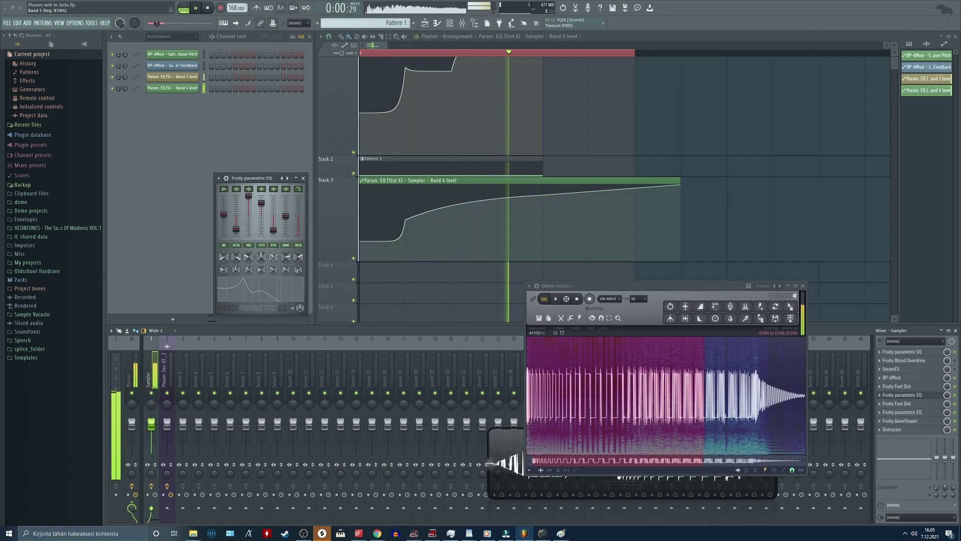
{"action": "key", "text": "space"}
{"action": "key", "text": "space"}
{"action": "mouse_move", "coordinate": [273, 229]}
{"action": "left_mouse_down"}
{"action": "mouse_move", "coordinate": [274, 216]}
{"action": "mouse_move", "coordinate": [274, 235]}
{"action": "left_mouse_up"}
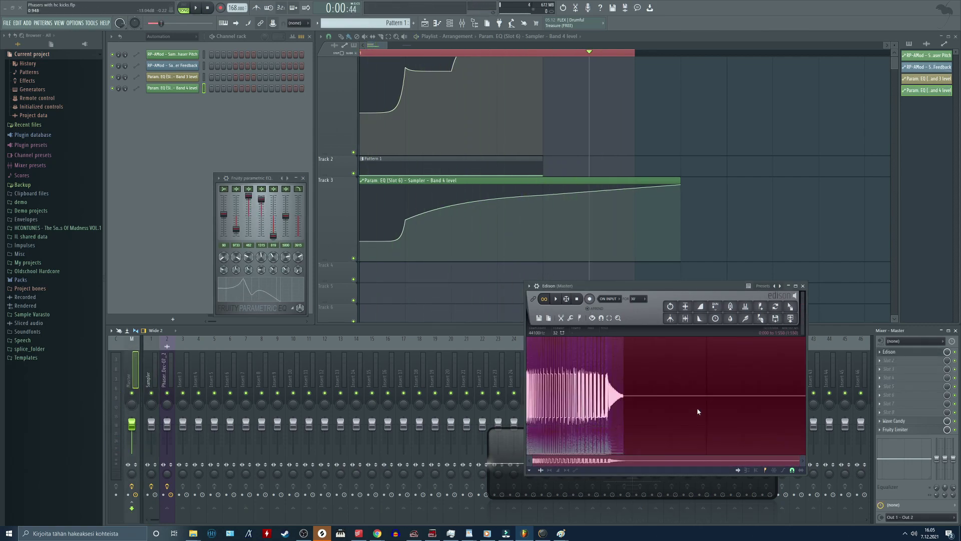
Delete the silent tail of the kick recording in Edison and shorten the selection at its start for playback.
{"action": "key", "text": "Delete"}
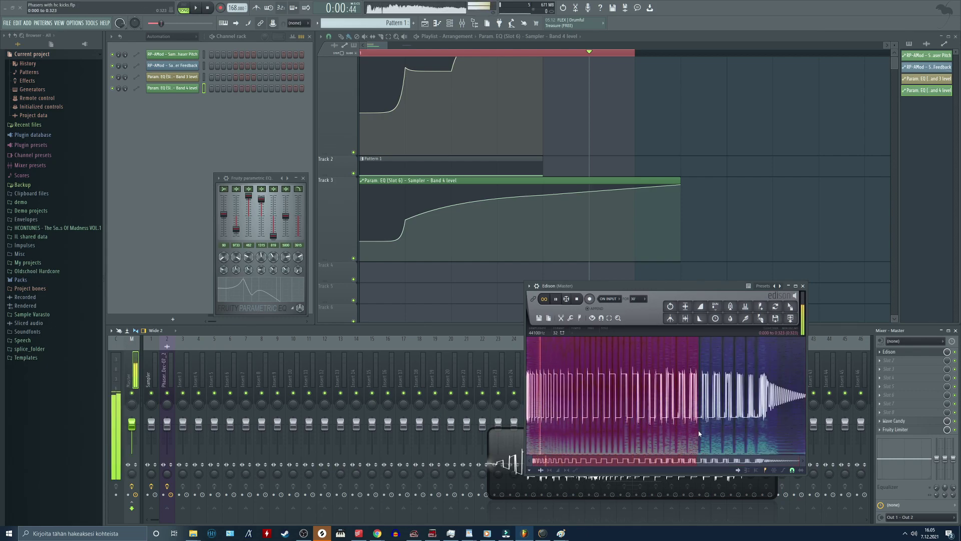
{"action": "left_click_drag", "start_coordinate": [698, 431], "coordinate": [610, 434]}
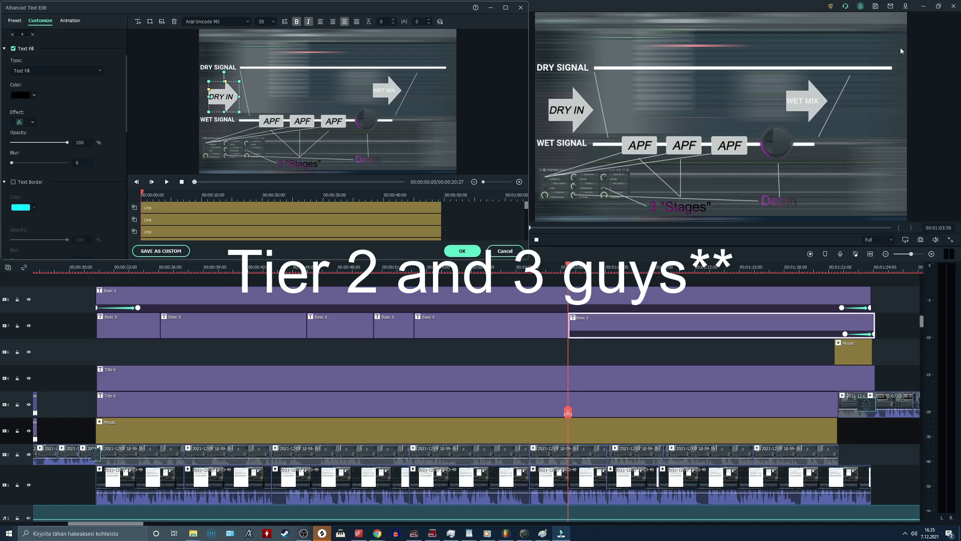